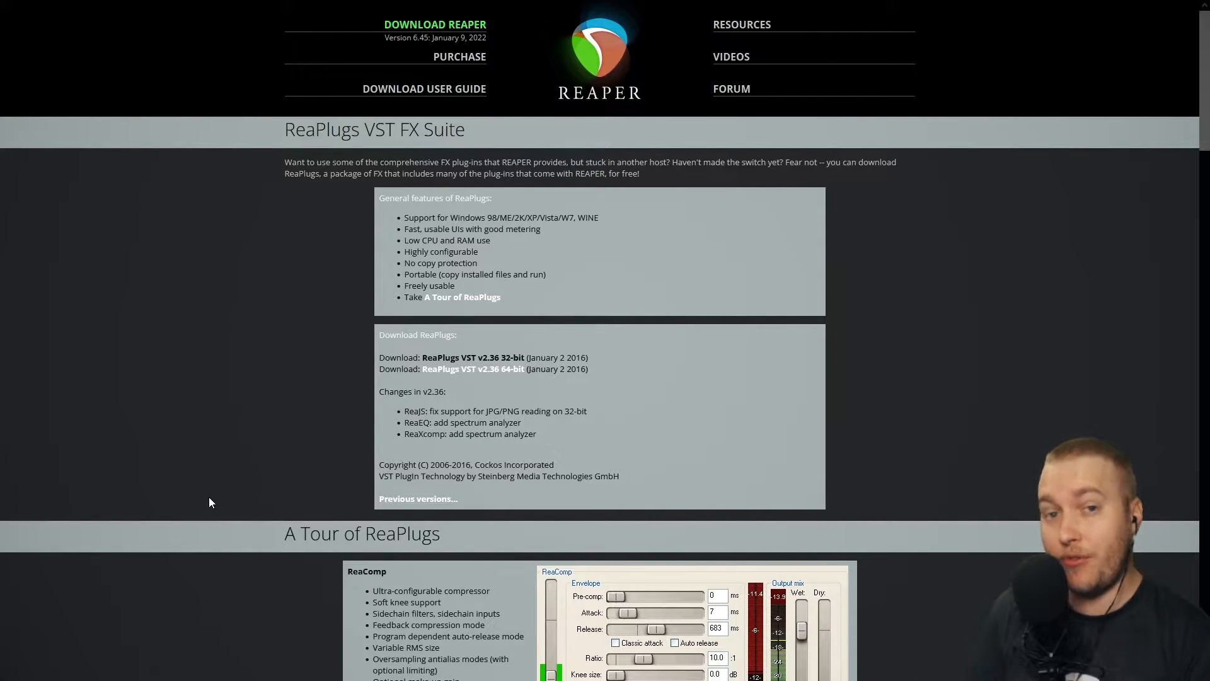
# - Look through the ReaPlugs VST FX Suite page and its plug-in tour, and open the REAPER download page
pyautogui.scroll(-5, 218, 495)
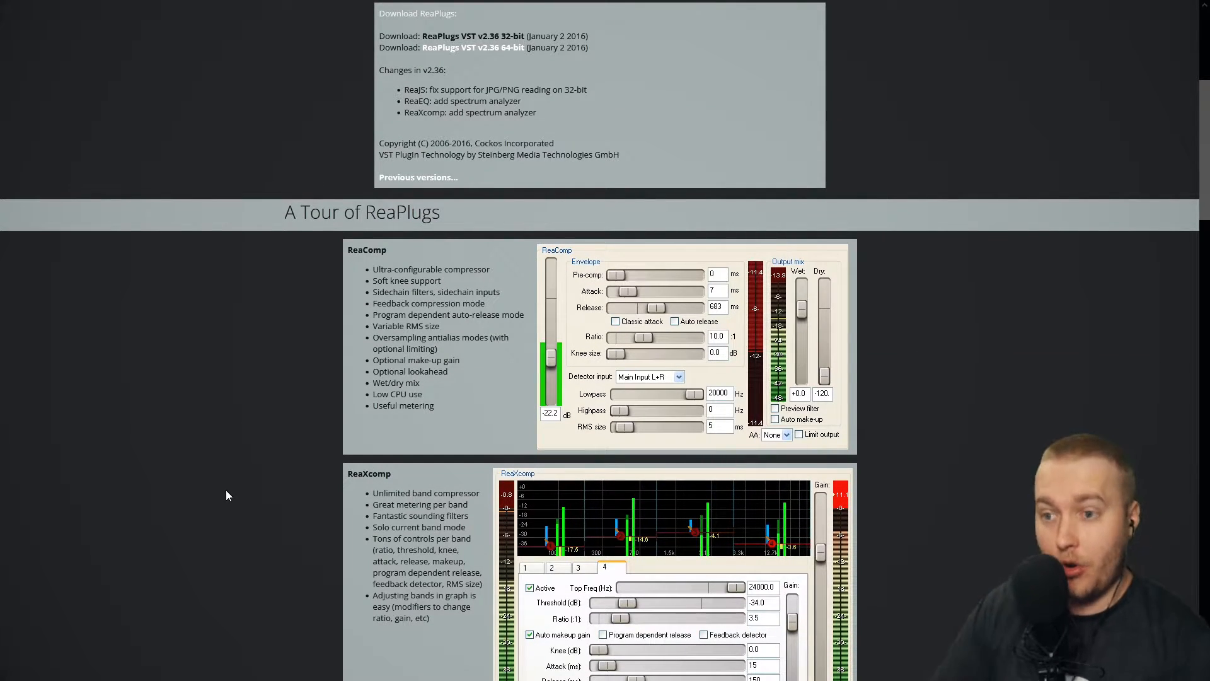
pyautogui.scroll(-3, 641, 297)
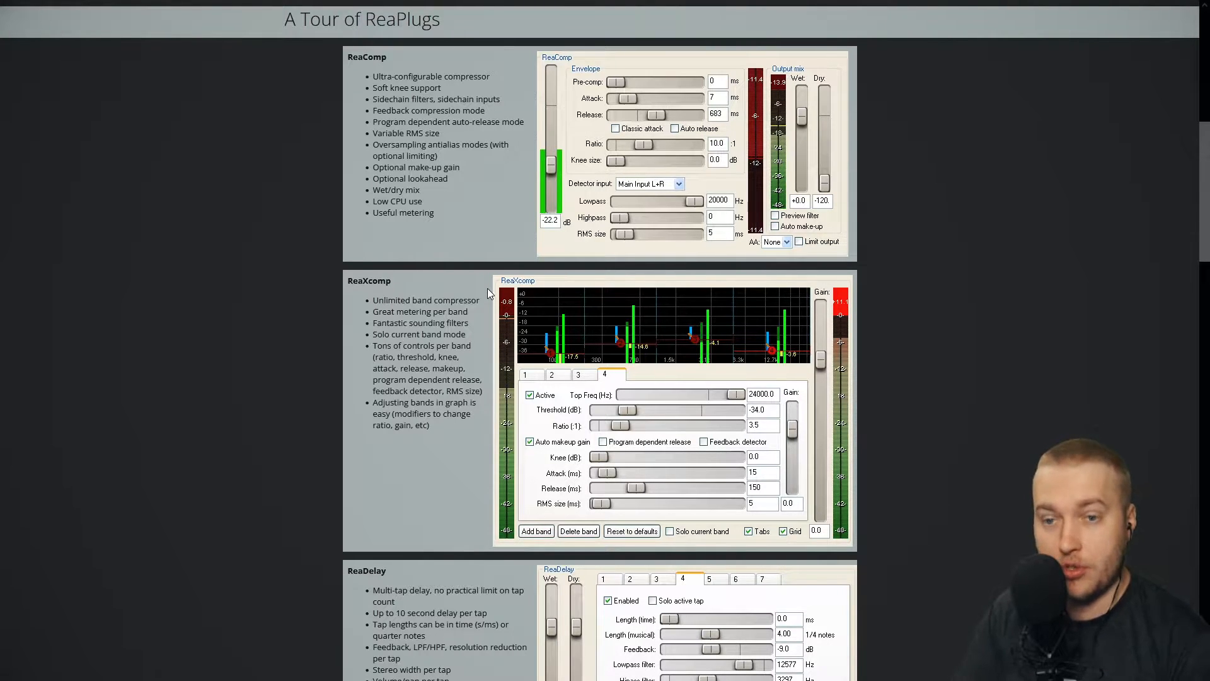
pyautogui.scroll(8, 730, 284)
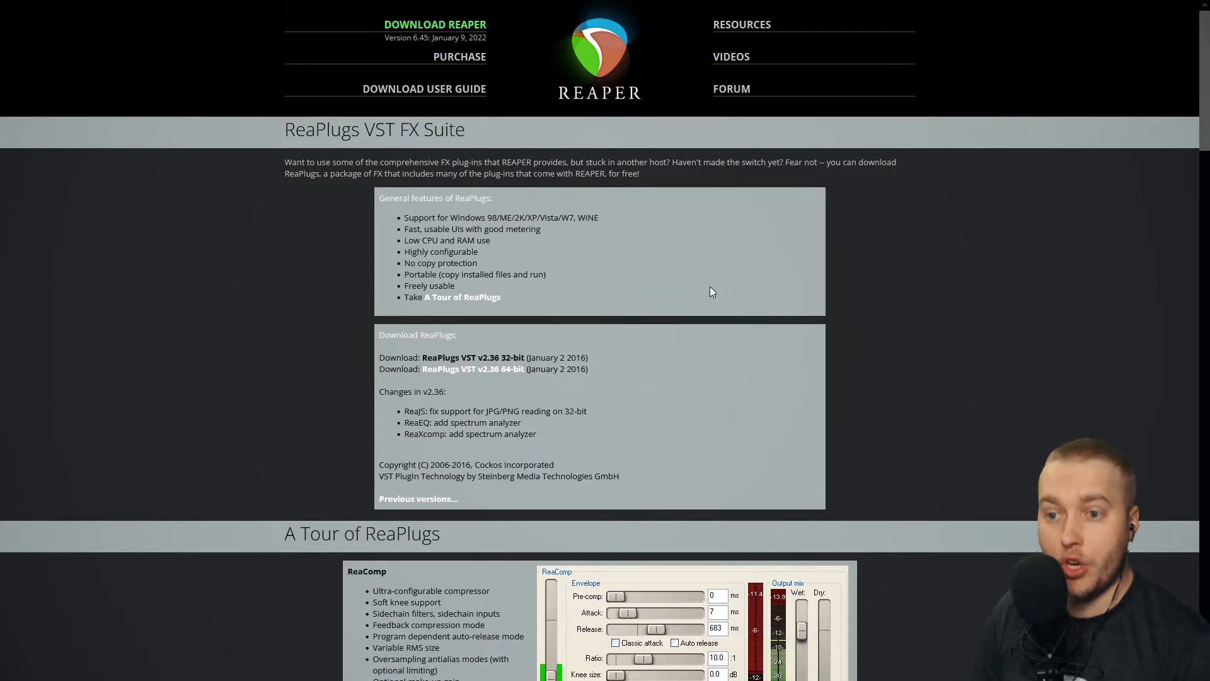
pyautogui.moveTo(285, 130); pyautogui.dragTo(448, 130)
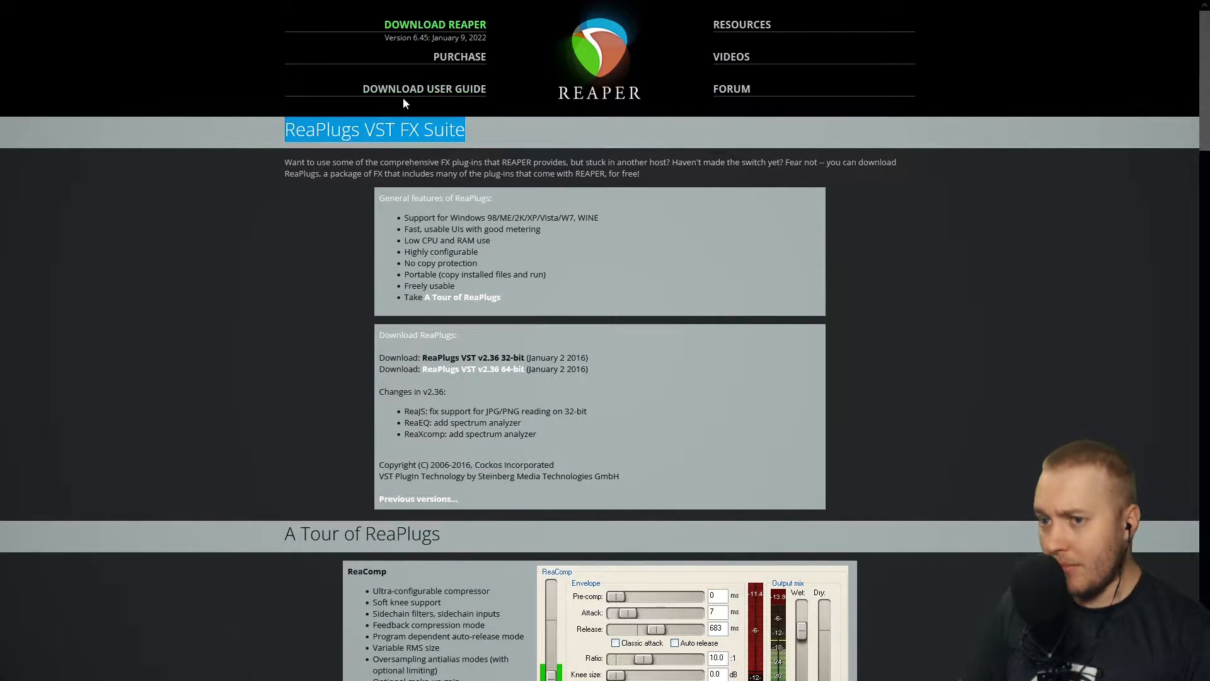
pyautogui.click(407, 28)
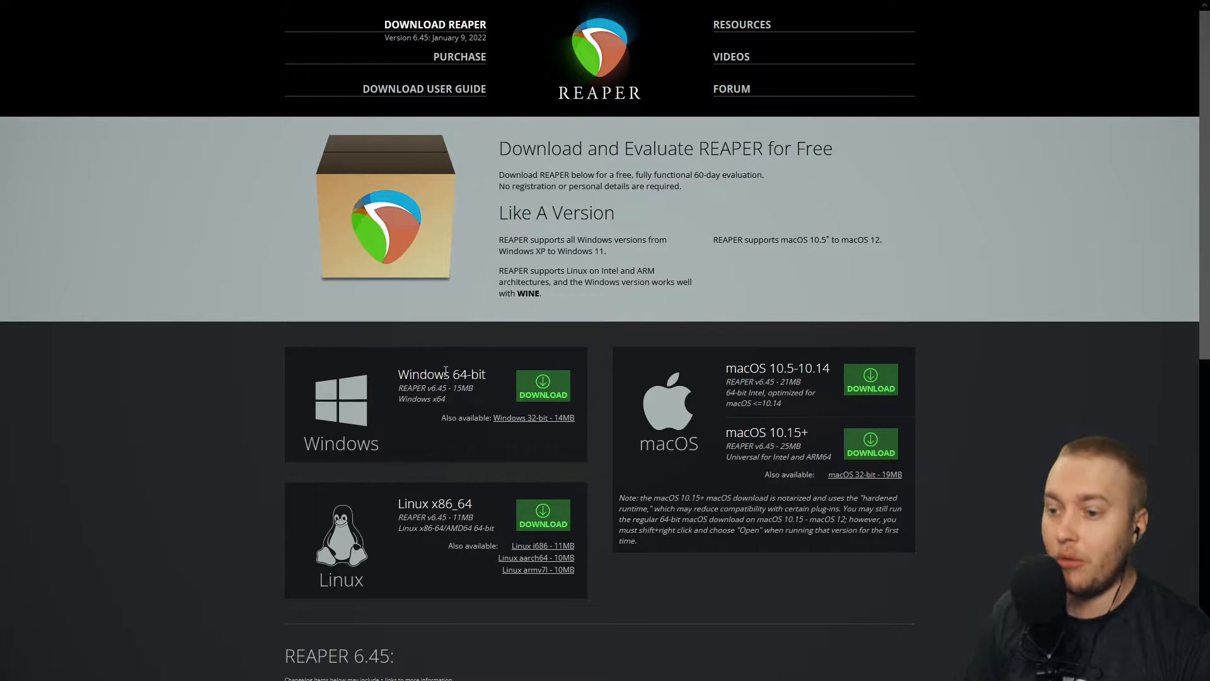
# - Switch to OBS and add a VST 2.x Plug-in filter with the default name to the Mic/Aux source
pyautogui.hotkey('alt', 'Tab')
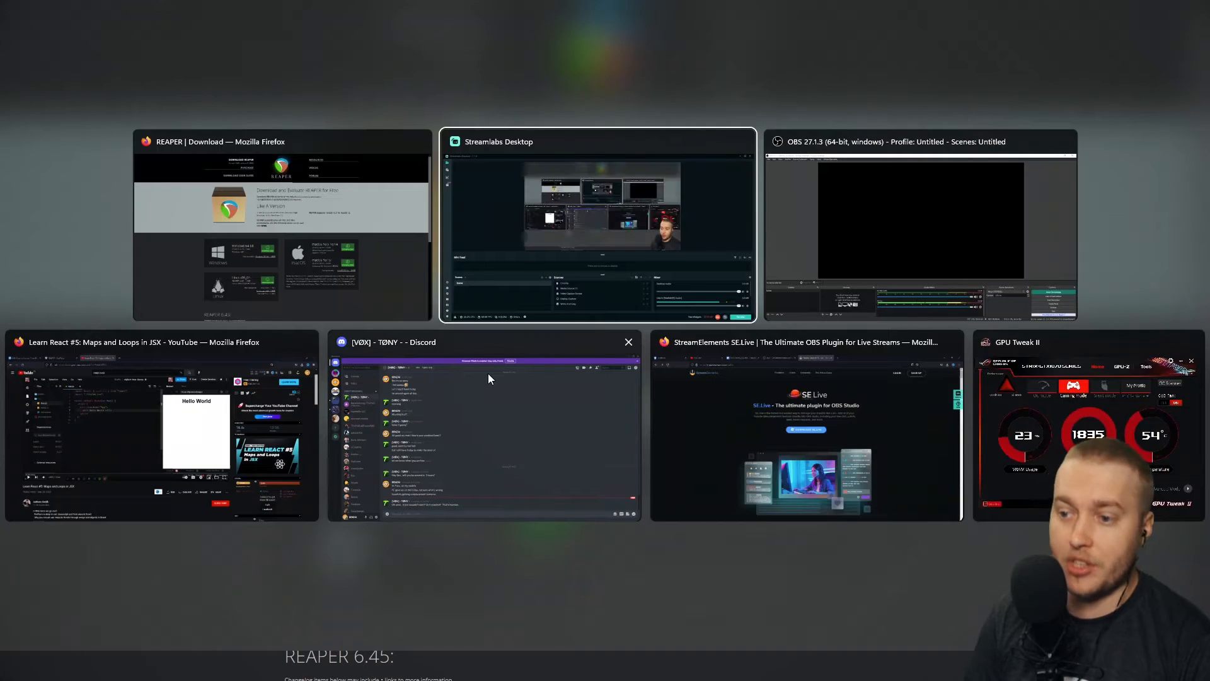
pyautogui.click(809, 236)
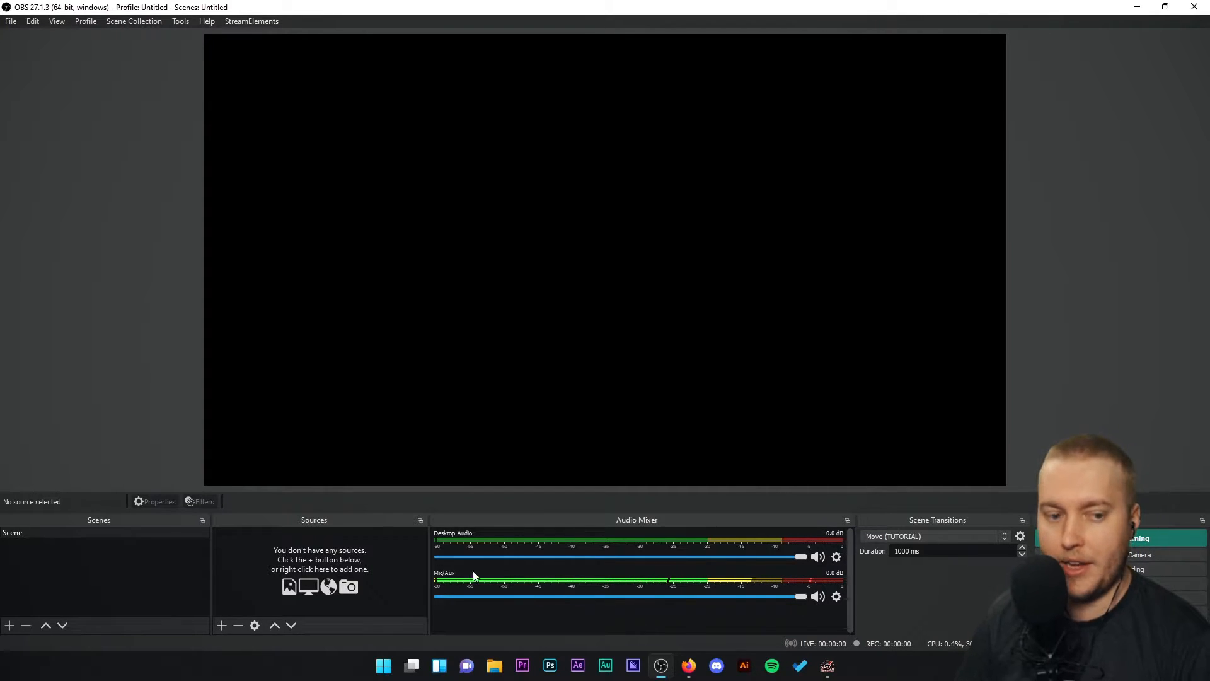
pyautogui.click(836, 597)
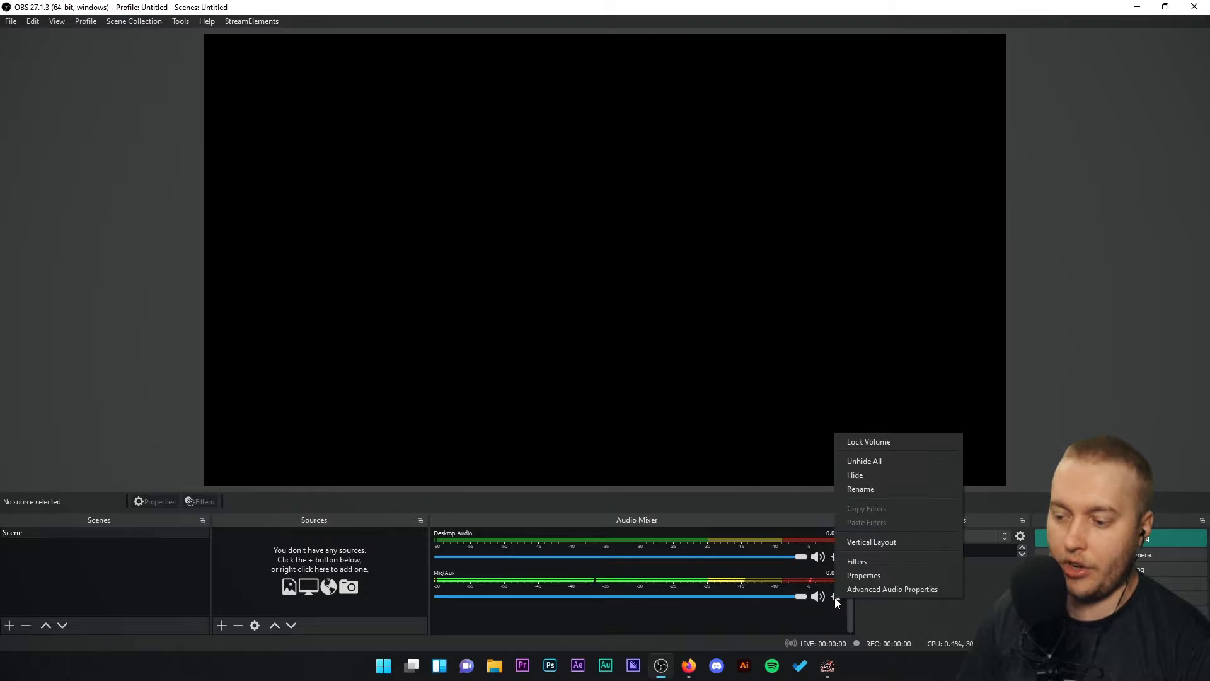
pyautogui.click(880, 561)
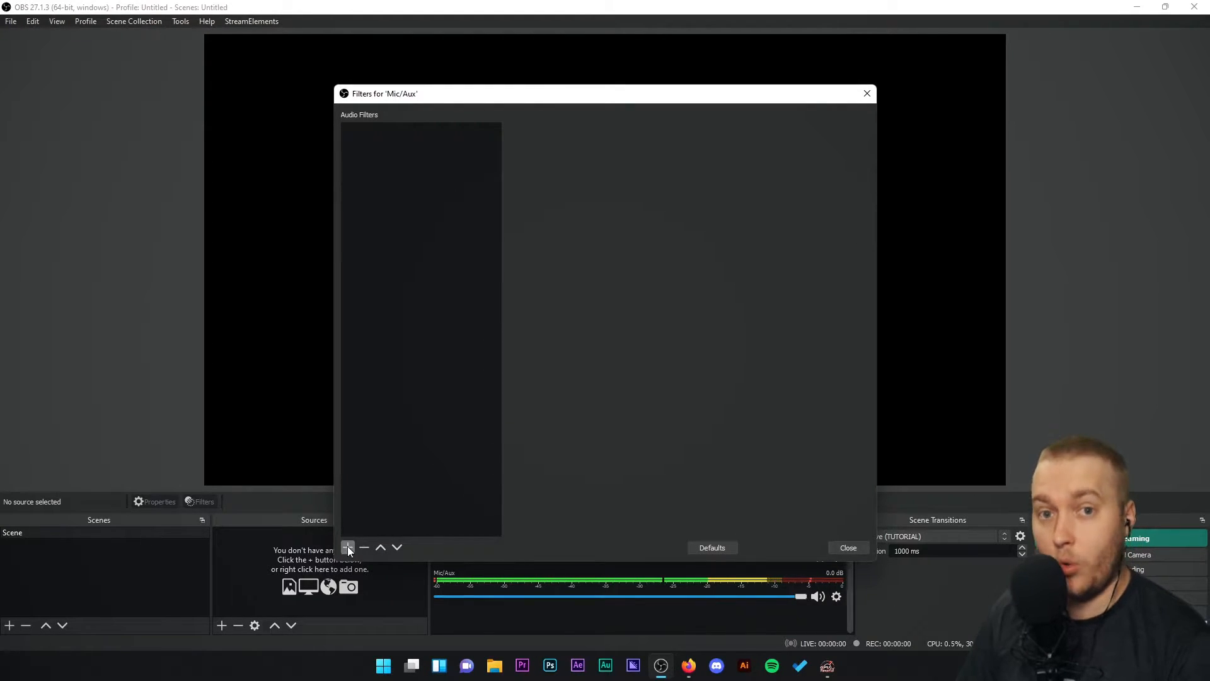
pyautogui.click(348, 548)
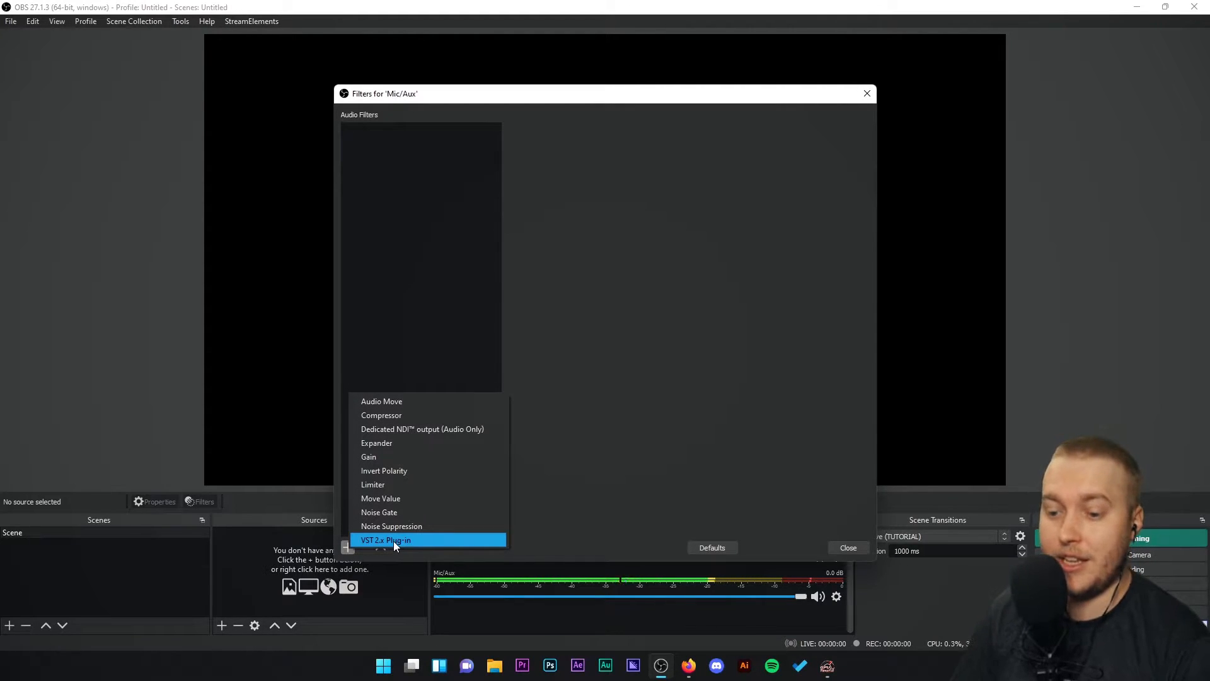
pyautogui.click(412, 541)
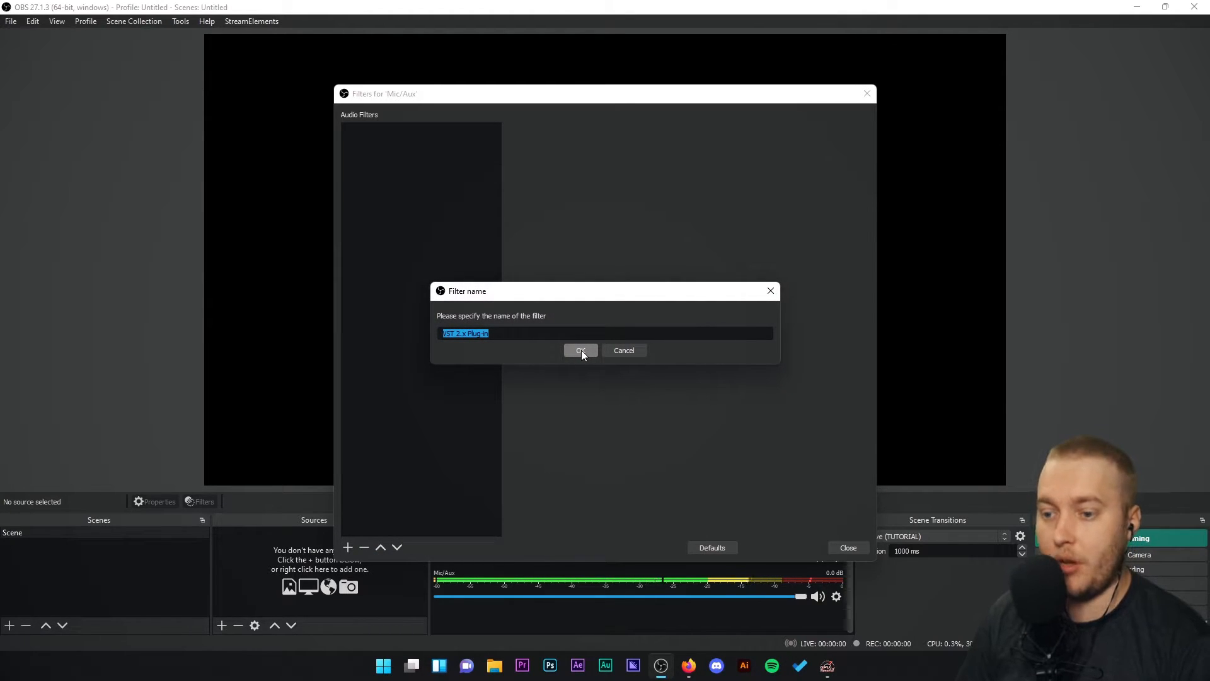
pyautogui.click(581, 350)
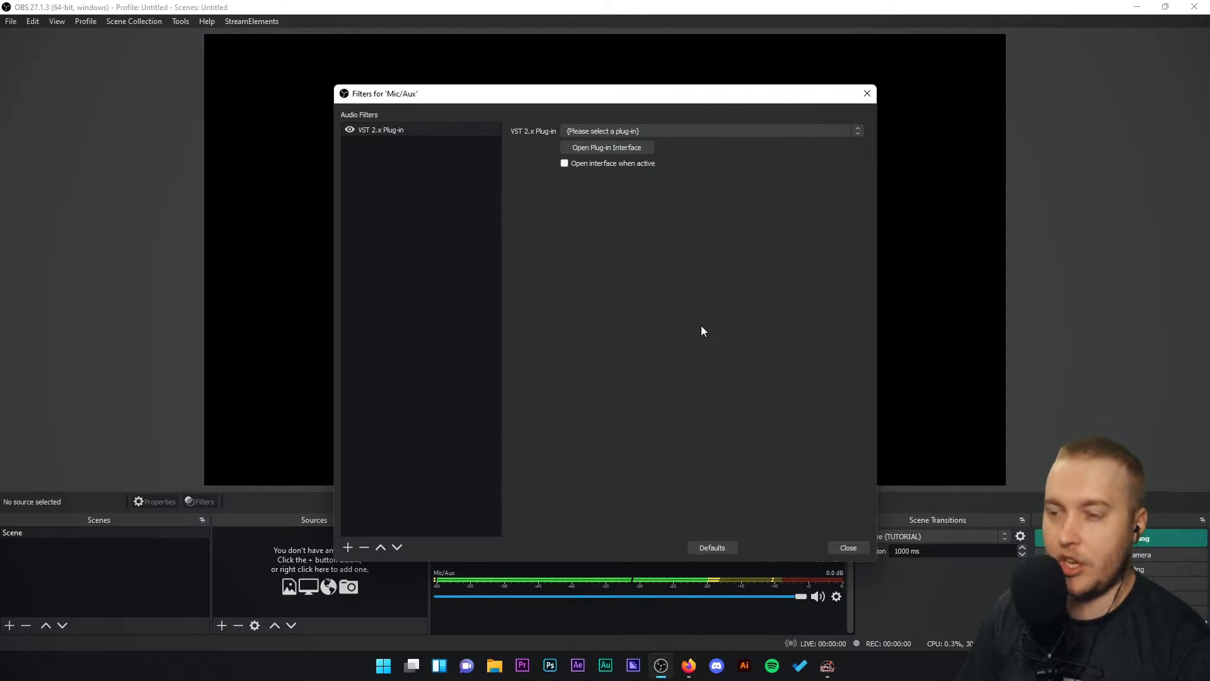
# - Load reacomp-standalone in the VST filter, view the ReaComp compressor interface and close it
pyautogui.click(690, 132)
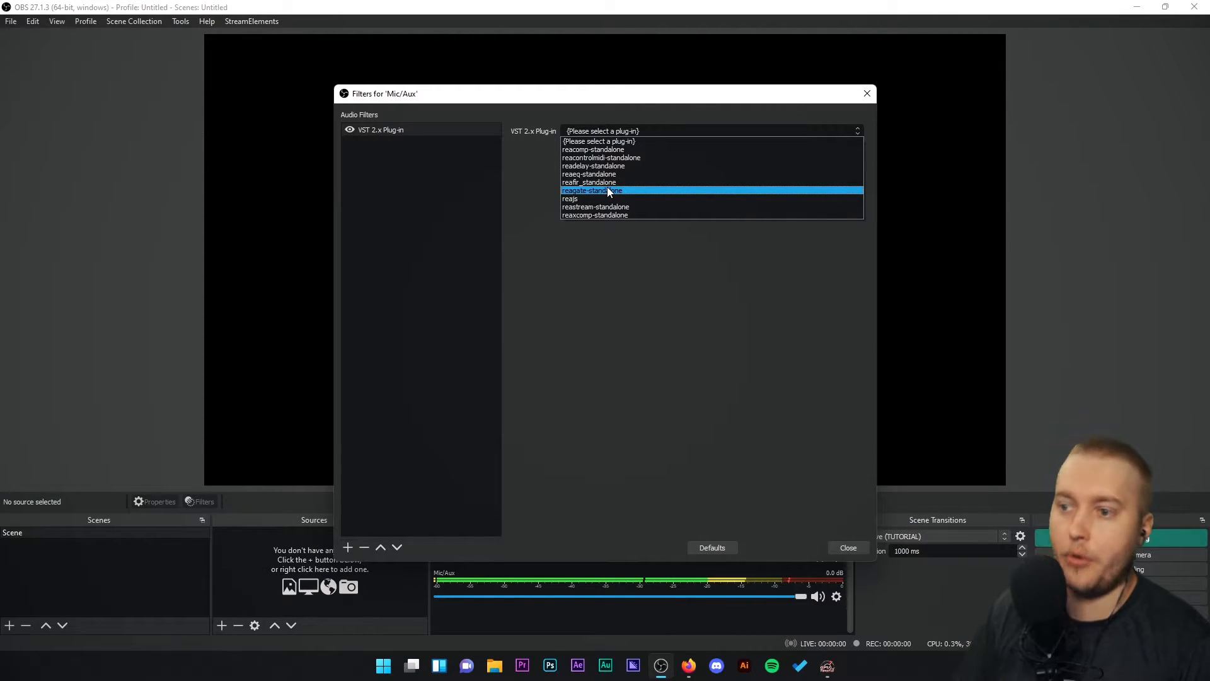
pyautogui.click(609, 151)
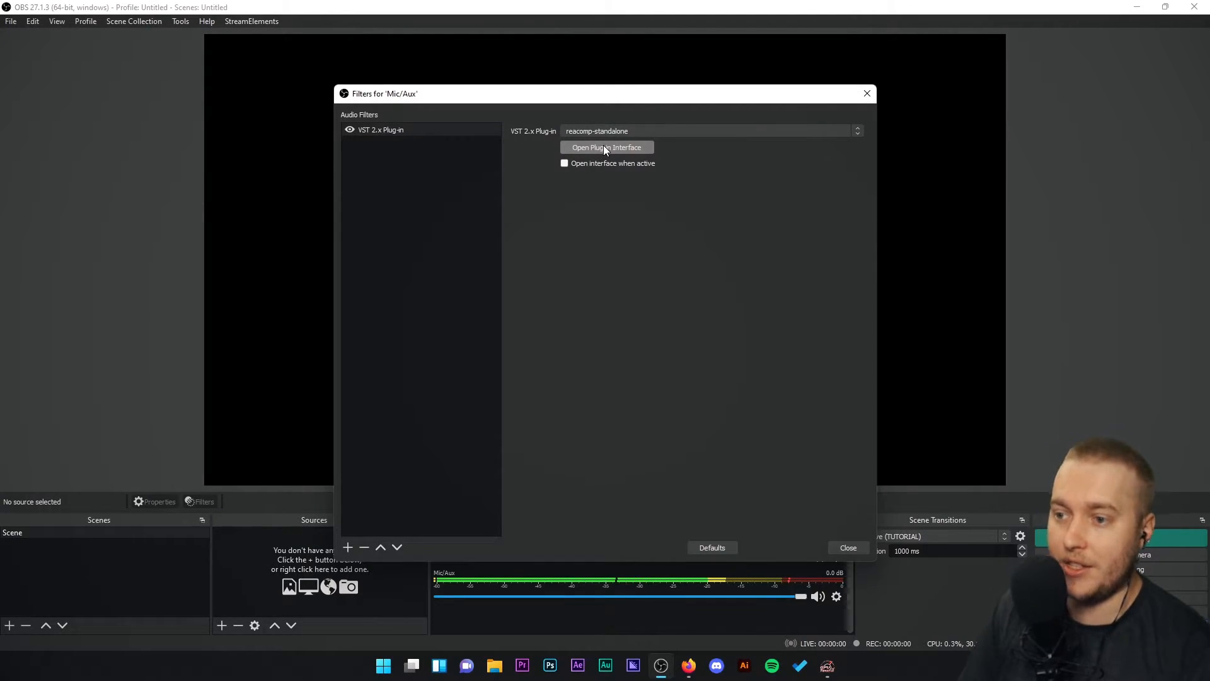
pyautogui.click(603, 145)
pyautogui.moveTo(582, 170); pyautogui.dragTo(639, 178)
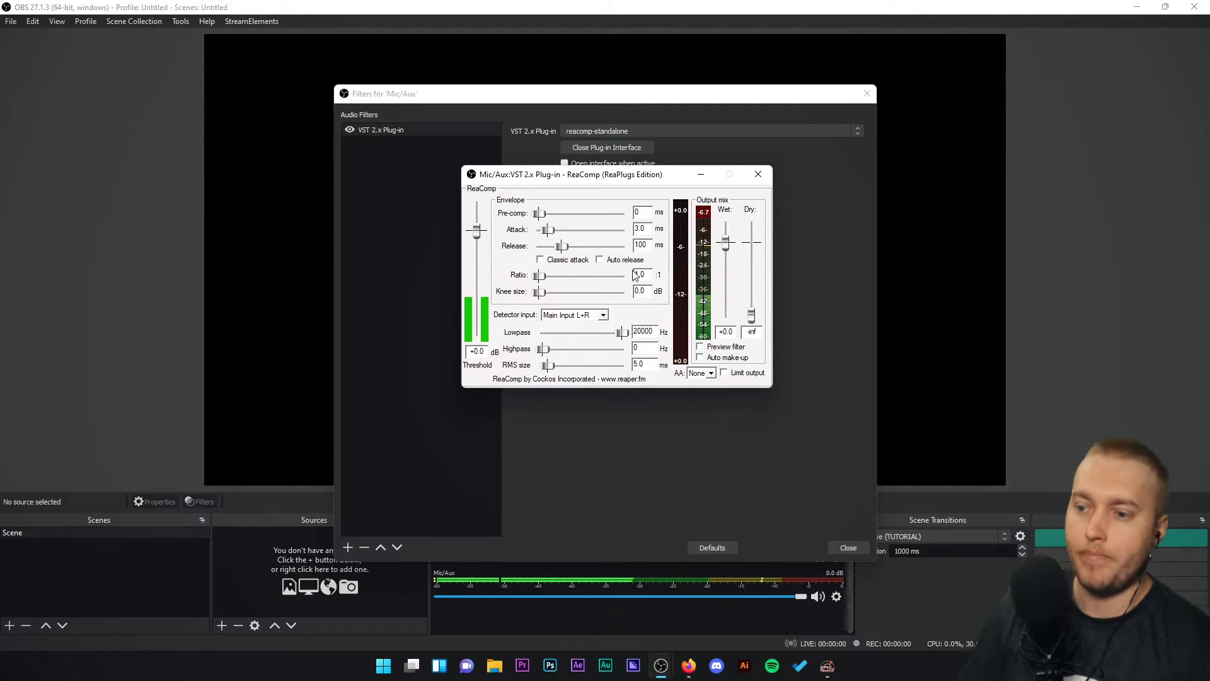
pyautogui.click(759, 177)
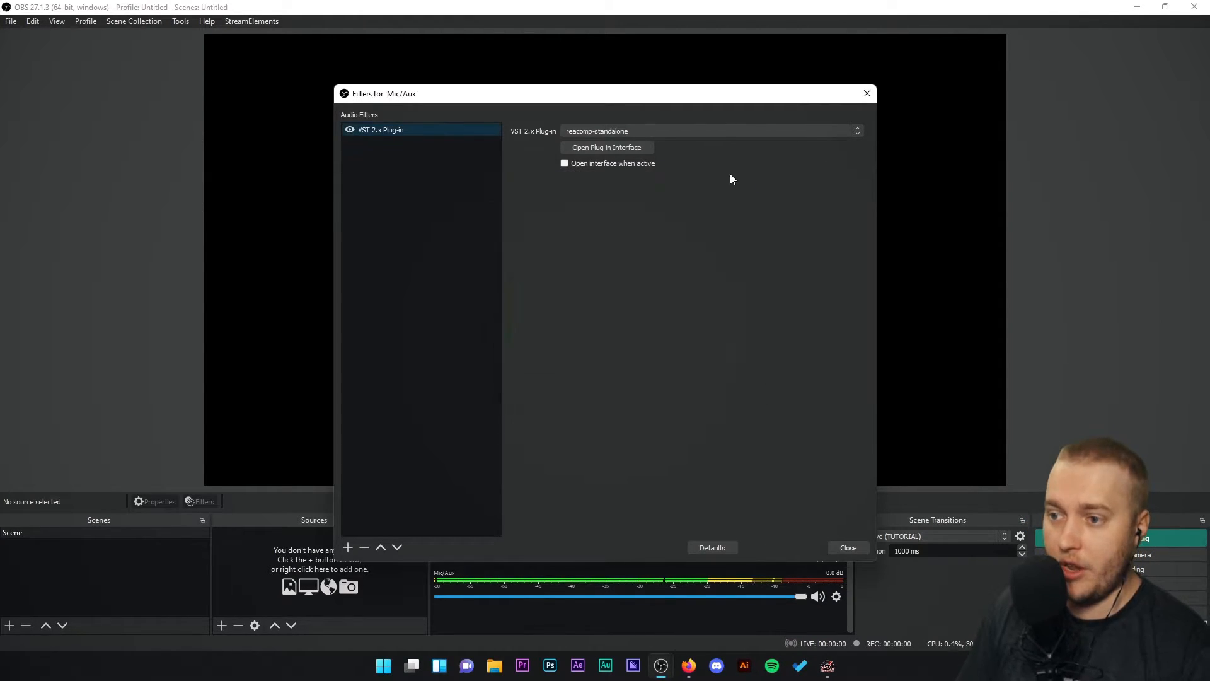
# - Switch the VST filter to reacontrolmidi-standalone and on to readelay-standalone, and view the ReaDelay interface before closing it
pyautogui.click(625, 134)
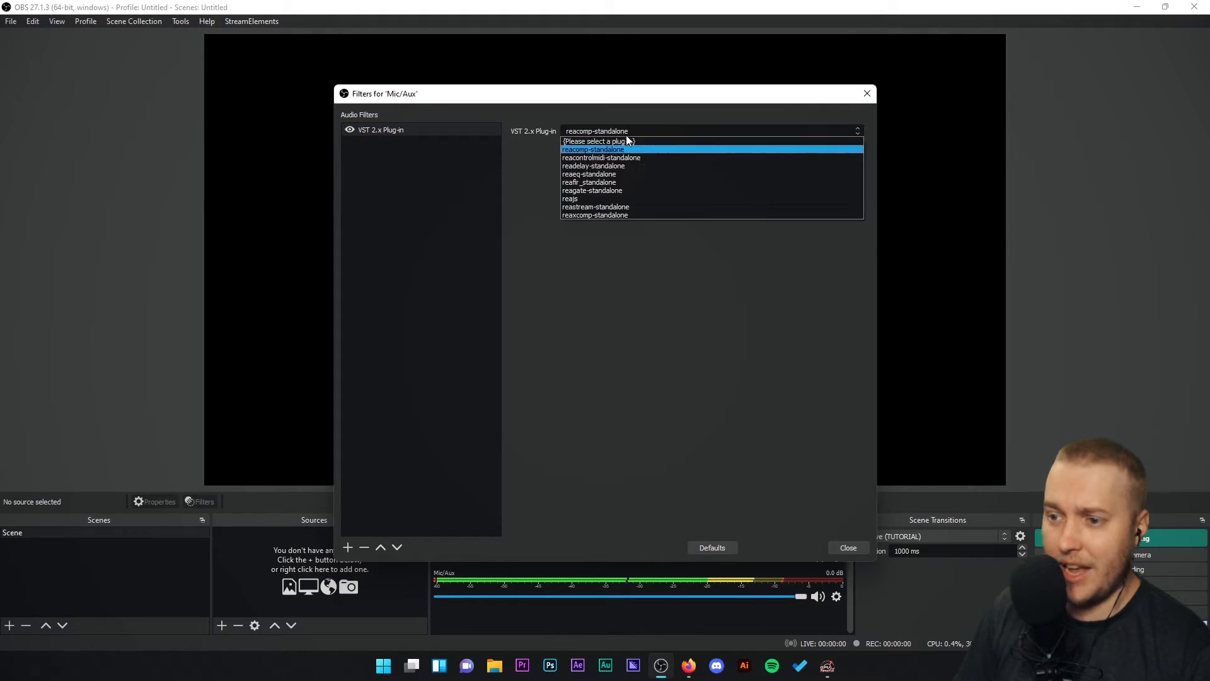
pyautogui.click(601, 157)
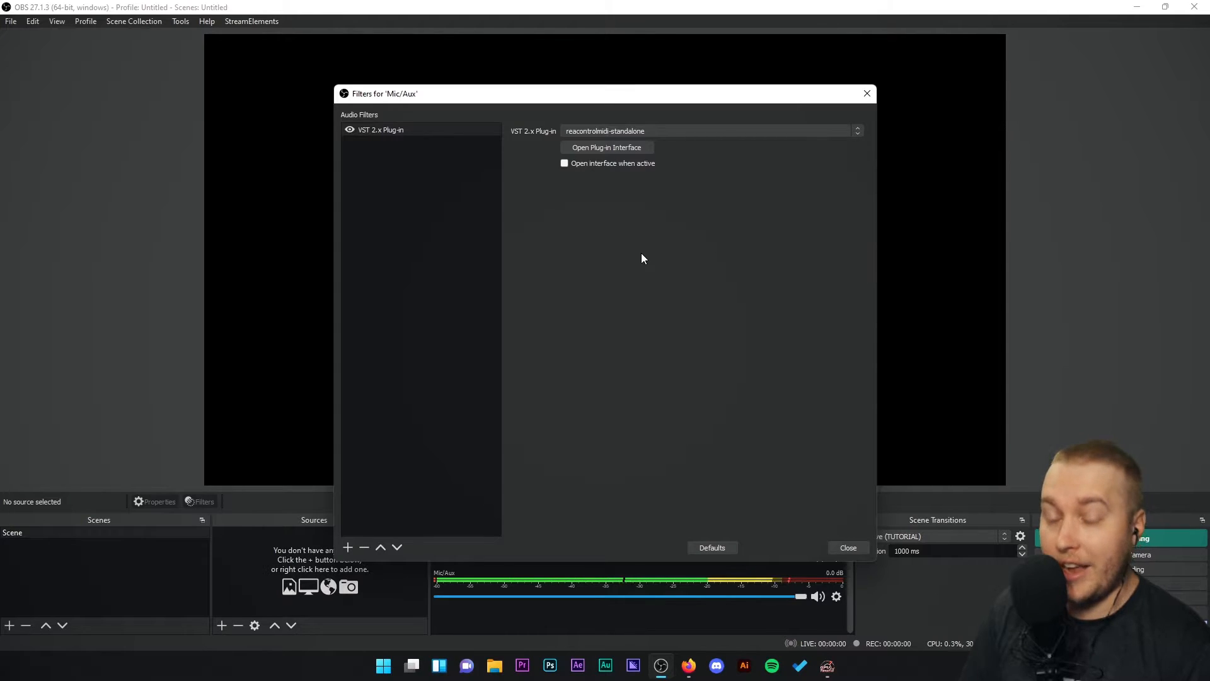
pyautogui.click(649, 133)
pyautogui.click(615, 165)
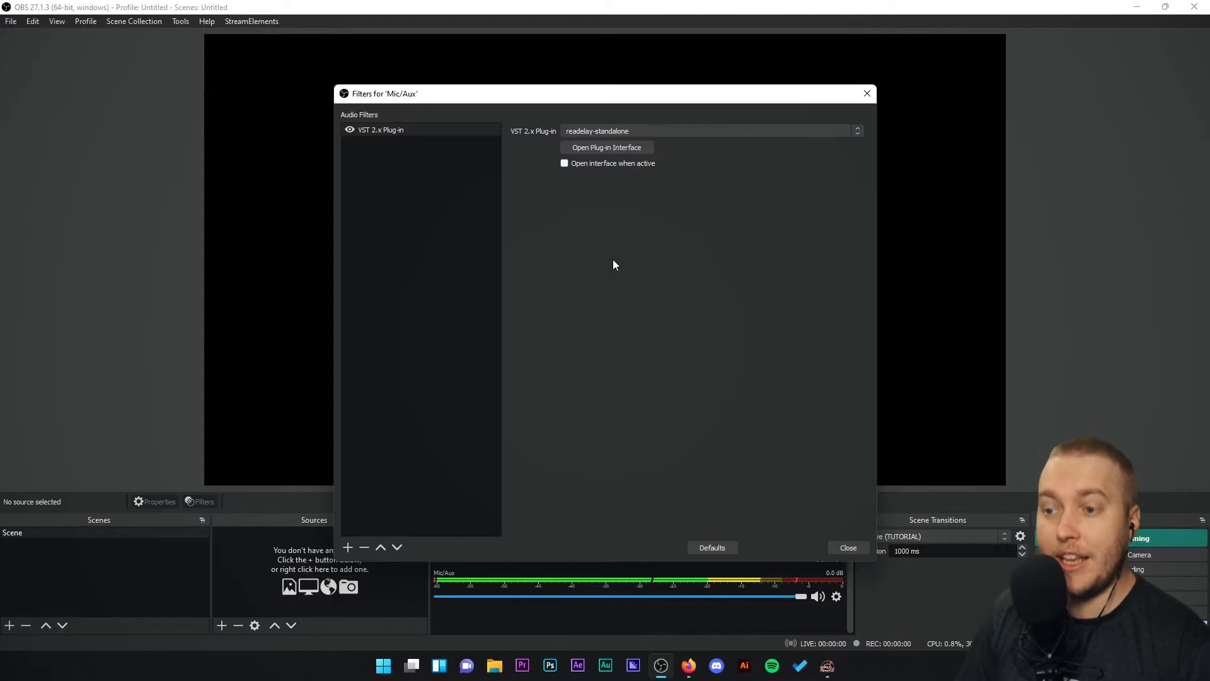
pyautogui.click(602, 148)
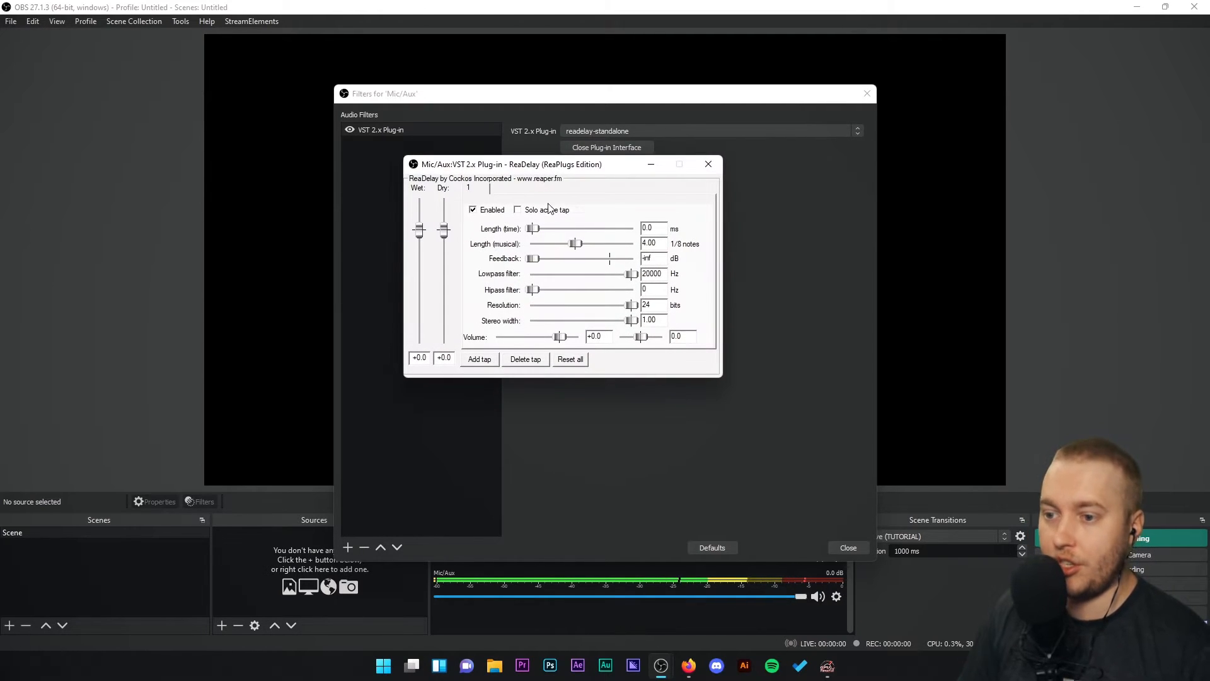
pyautogui.moveTo(628, 174); pyautogui.dragTo(667, 205)
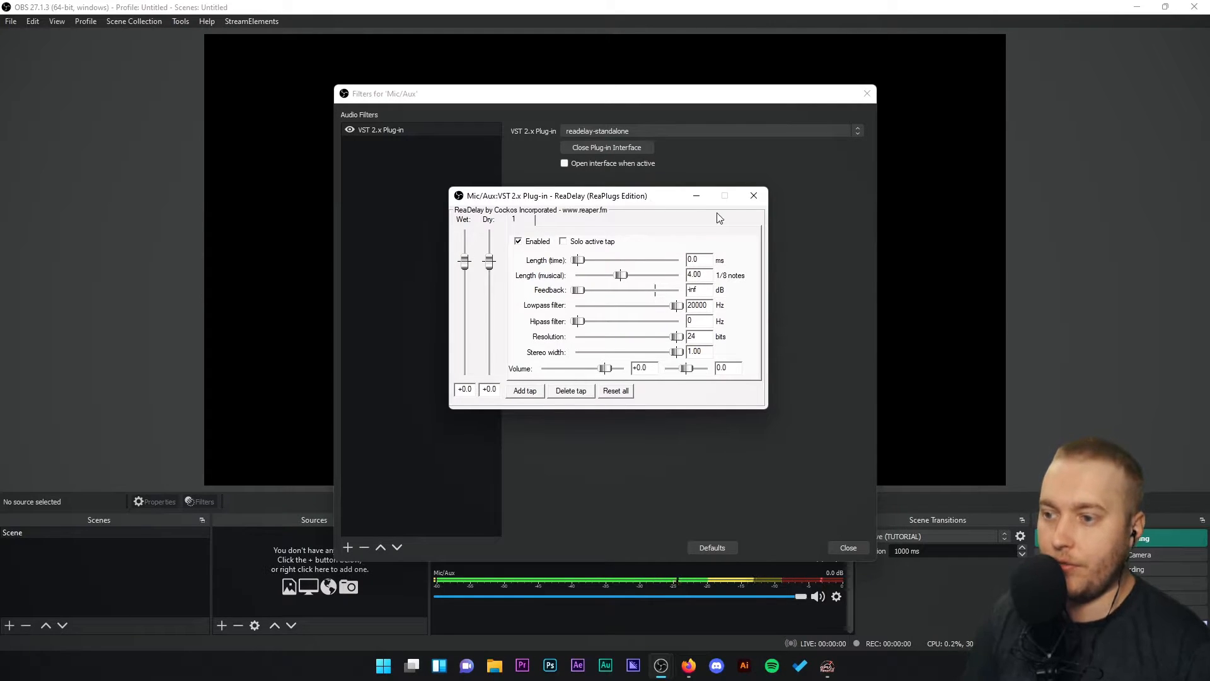
pyautogui.click(754, 195)
# - Load reaeq-standalone in the VST filter and open the ReaEQ interface
pyautogui.click(624, 130)
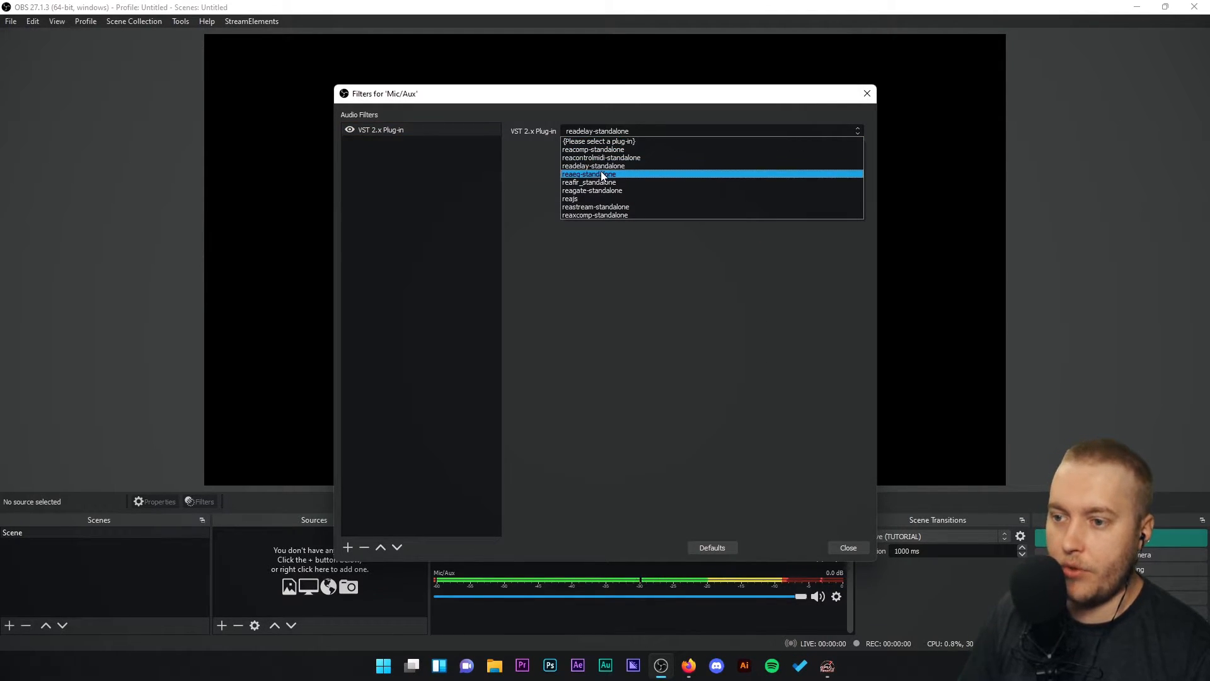
pyautogui.click(600, 174)
pyautogui.click(614, 148)
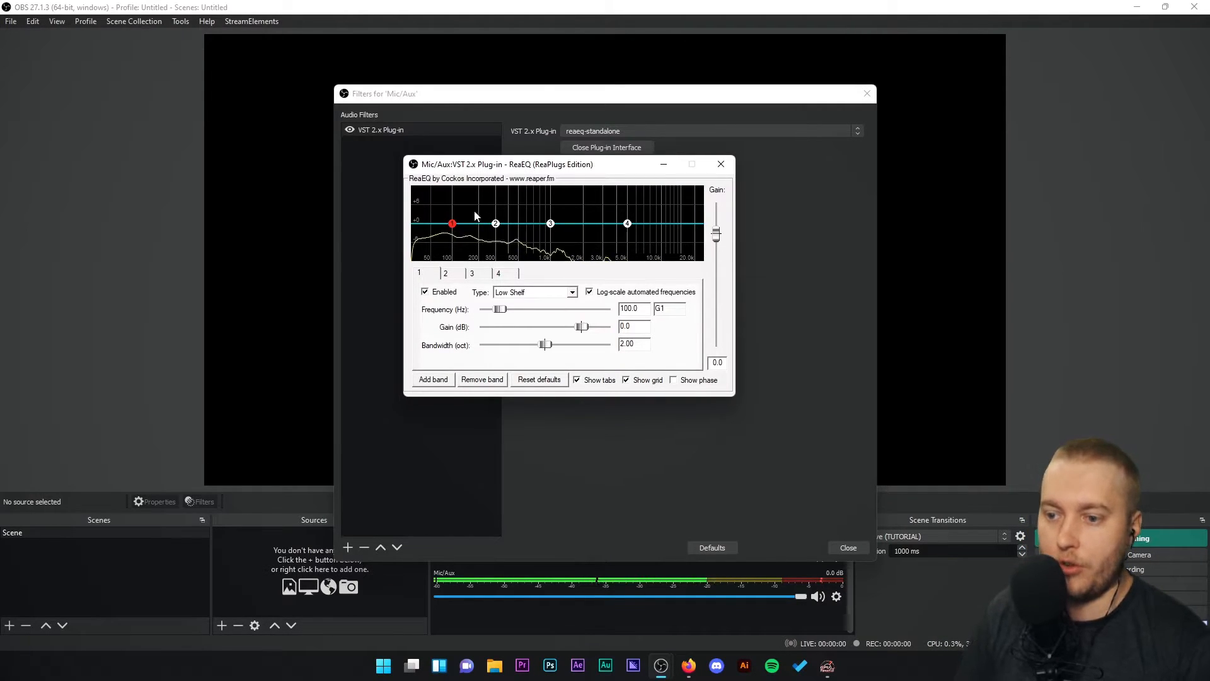
# - Set ReaEQ's low shelf band 1 to about 53.7 Hz at -0.6 dB and high shelf band 4 to about 5997 Hz at -0.4 dB
pyautogui.moveTo(454, 233); pyautogui.dragTo(437, 253)
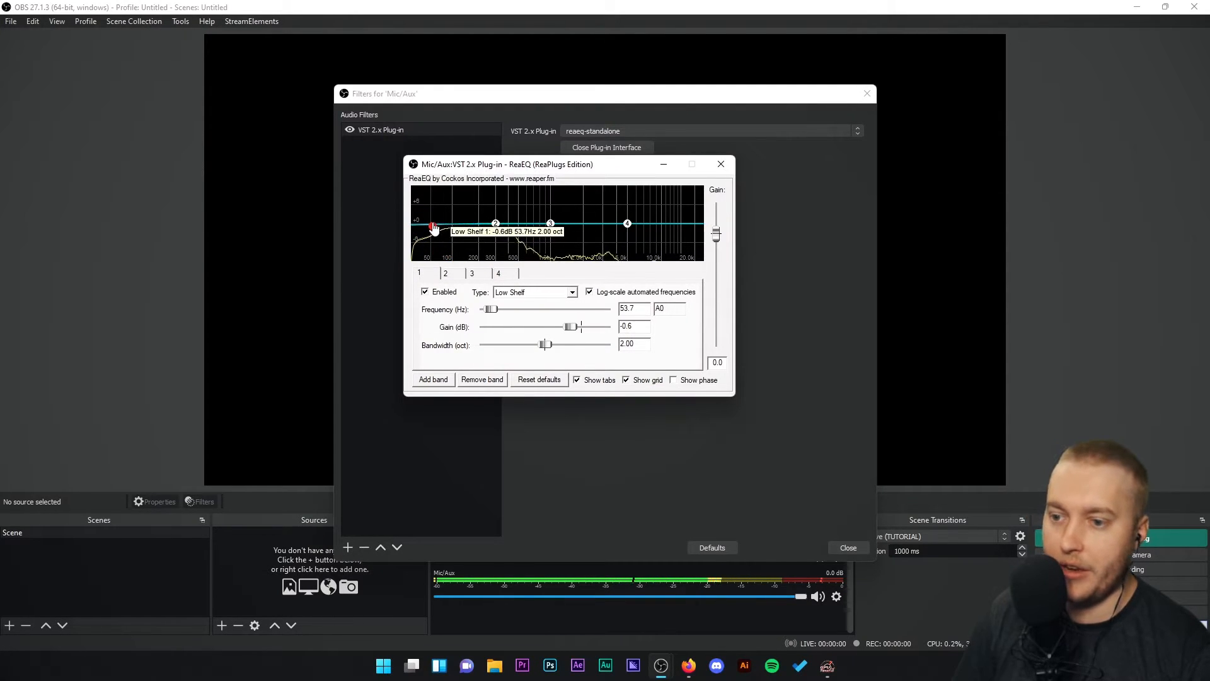
pyautogui.moveTo(627, 223)
pyautogui.mouseDown()
pyautogui.moveTo(629, 272)
pyautogui.moveTo(631, 226)
pyautogui.mouseUp()
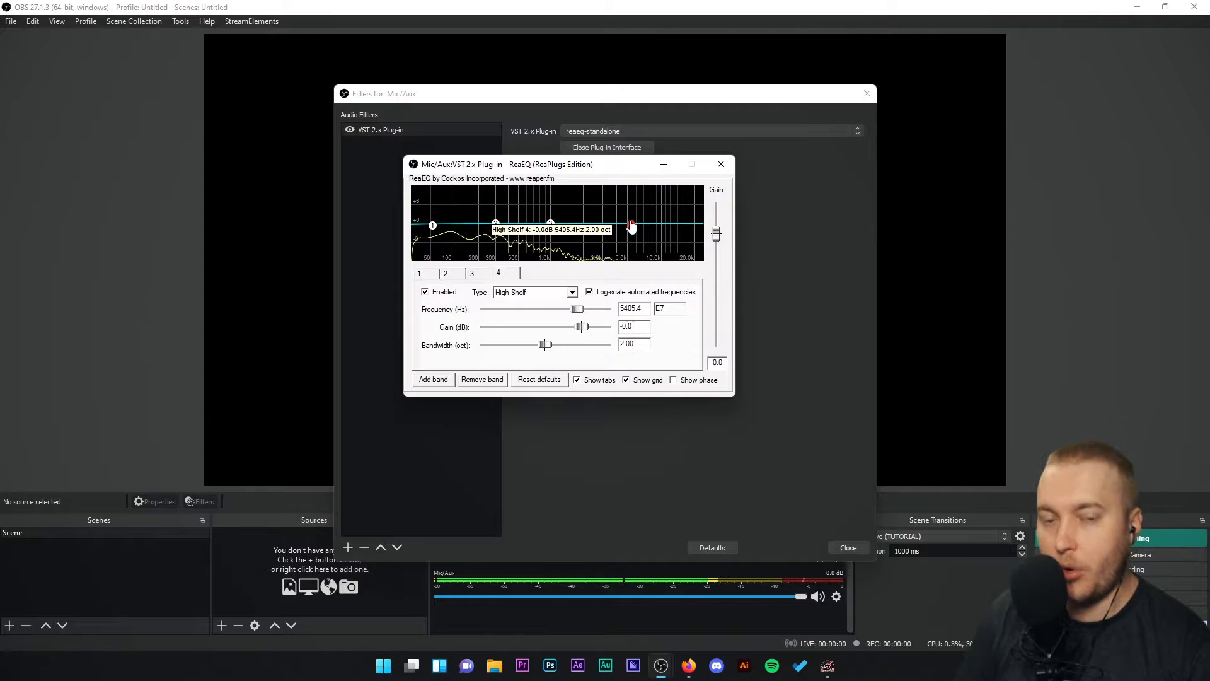
pyautogui.moveTo(631, 226)
pyautogui.mouseDown()
pyautogui.moveTo(633, 245)
pyautogui.moveTo(638, 228)
pyautogui.mouseUp()
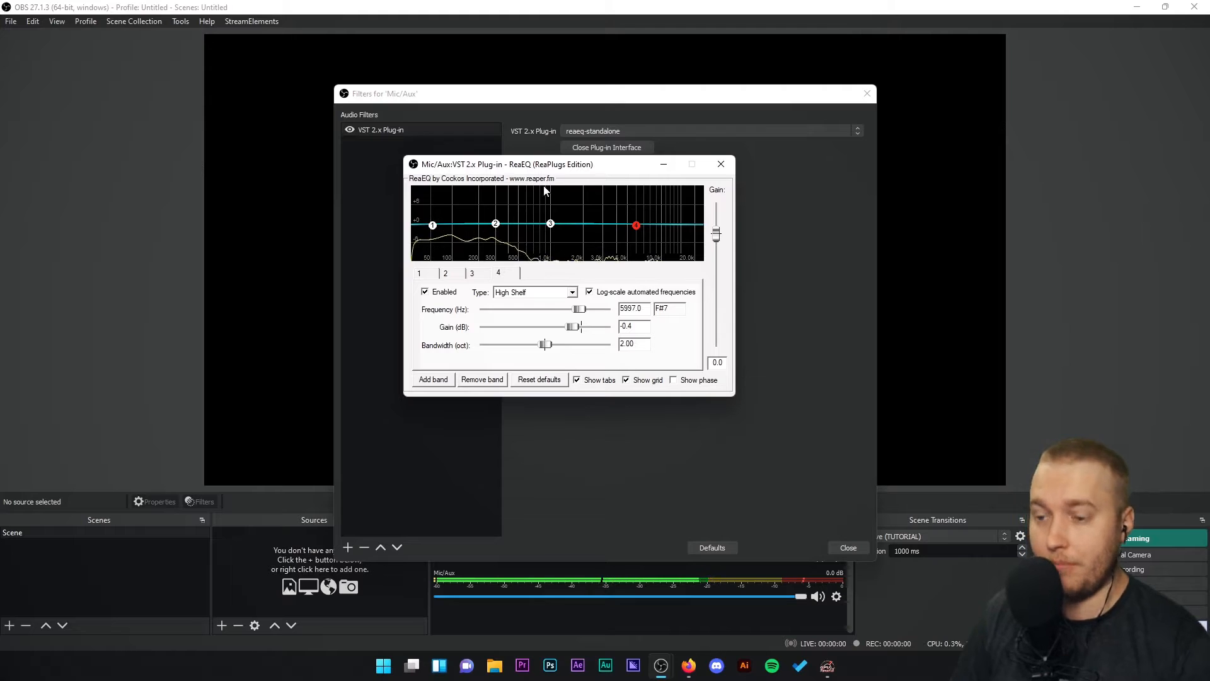
pyautogui.click(535, 292)
pyautogui.click(596, 278)
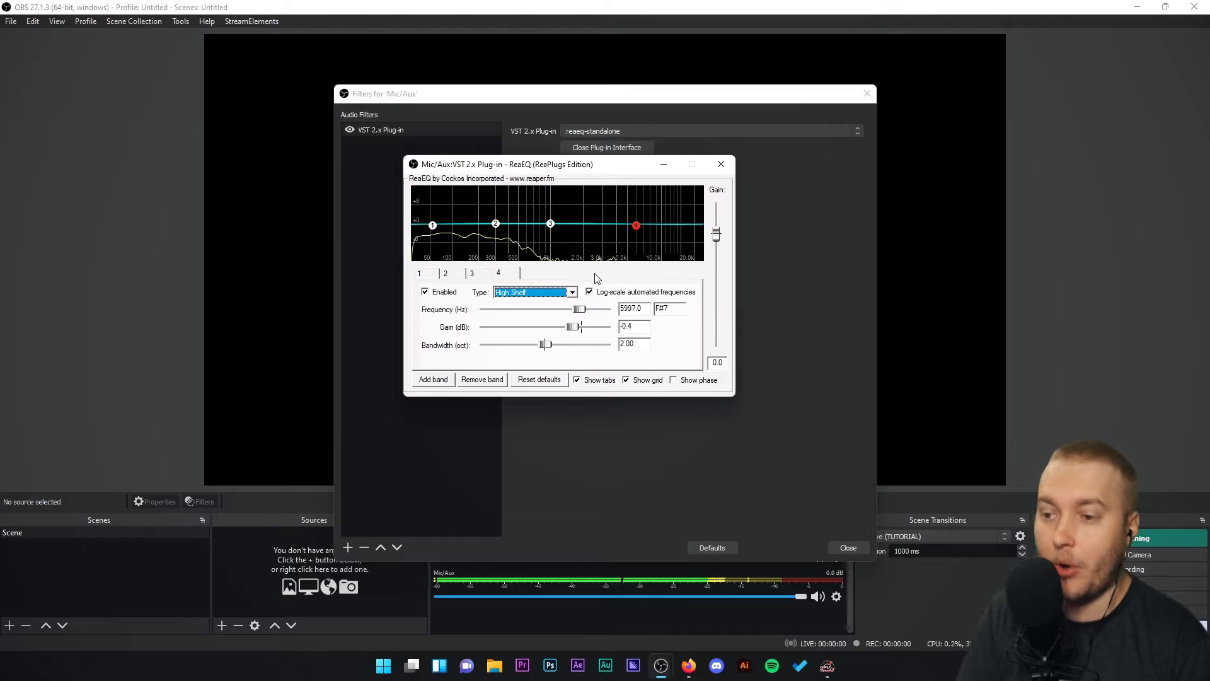
pyautogui.click(721, 163)
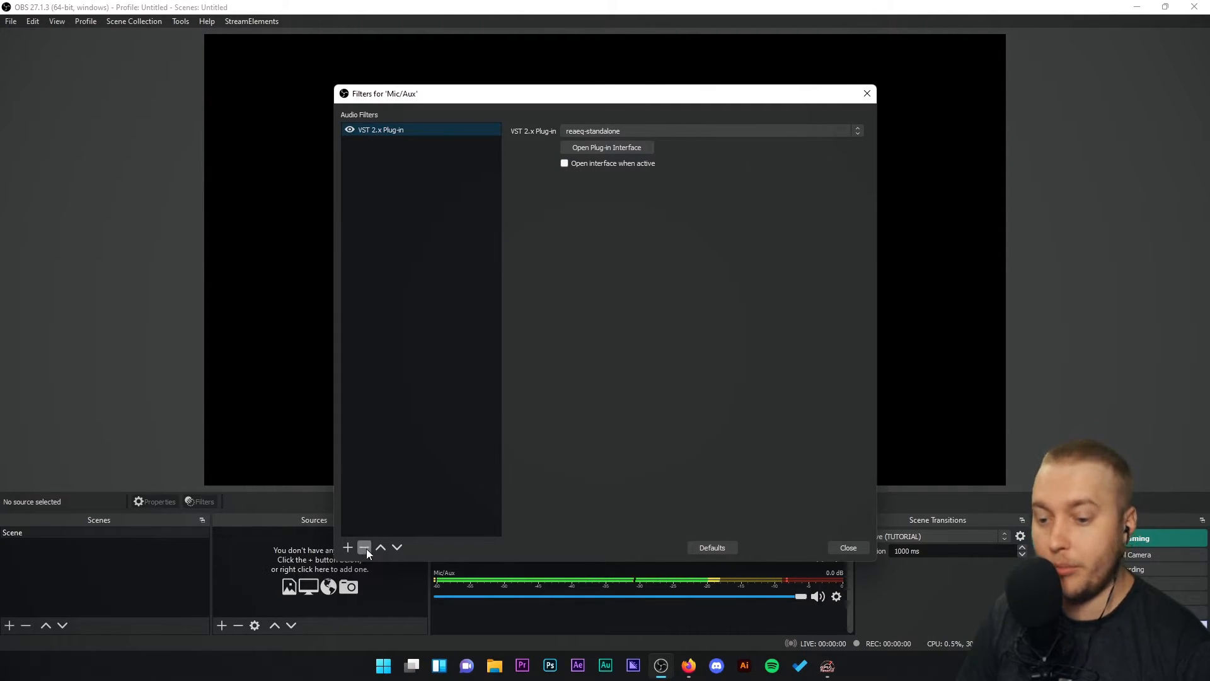
# - Load reafir_standalone in the VST filter, view the ReaFir interface in EQ mode and close it
pyautogui.click(624, 129)
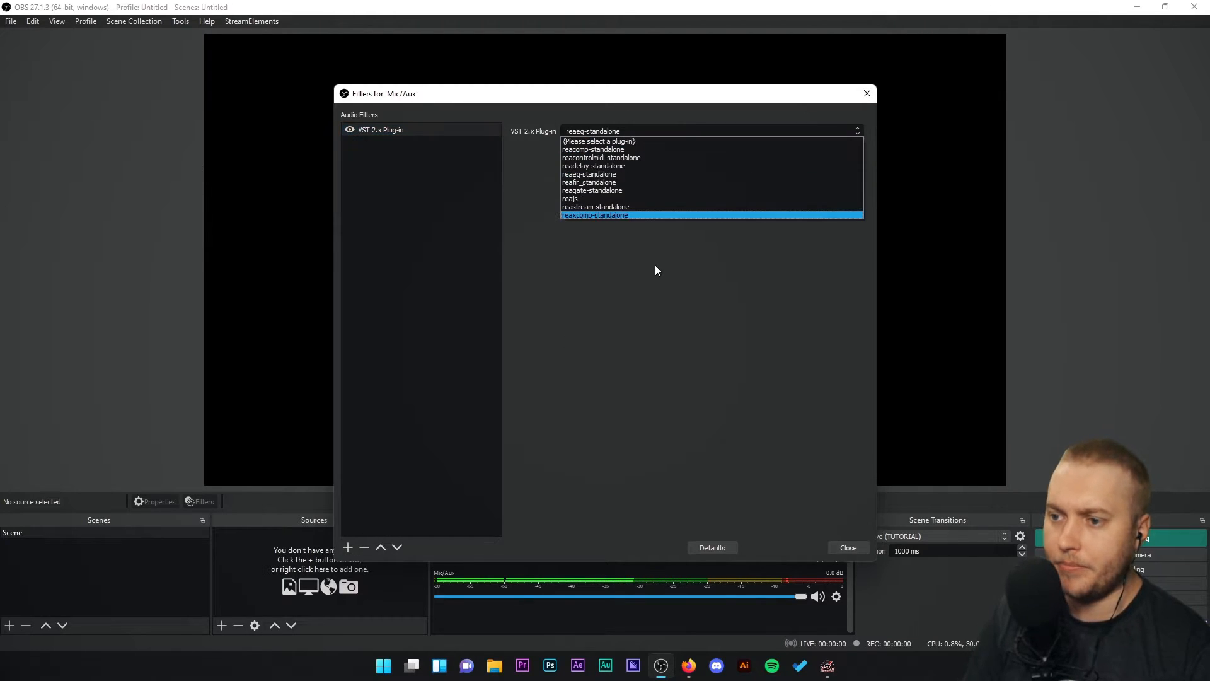
pyautogui.click(608, 181)
pyautogui.click(627, 148)
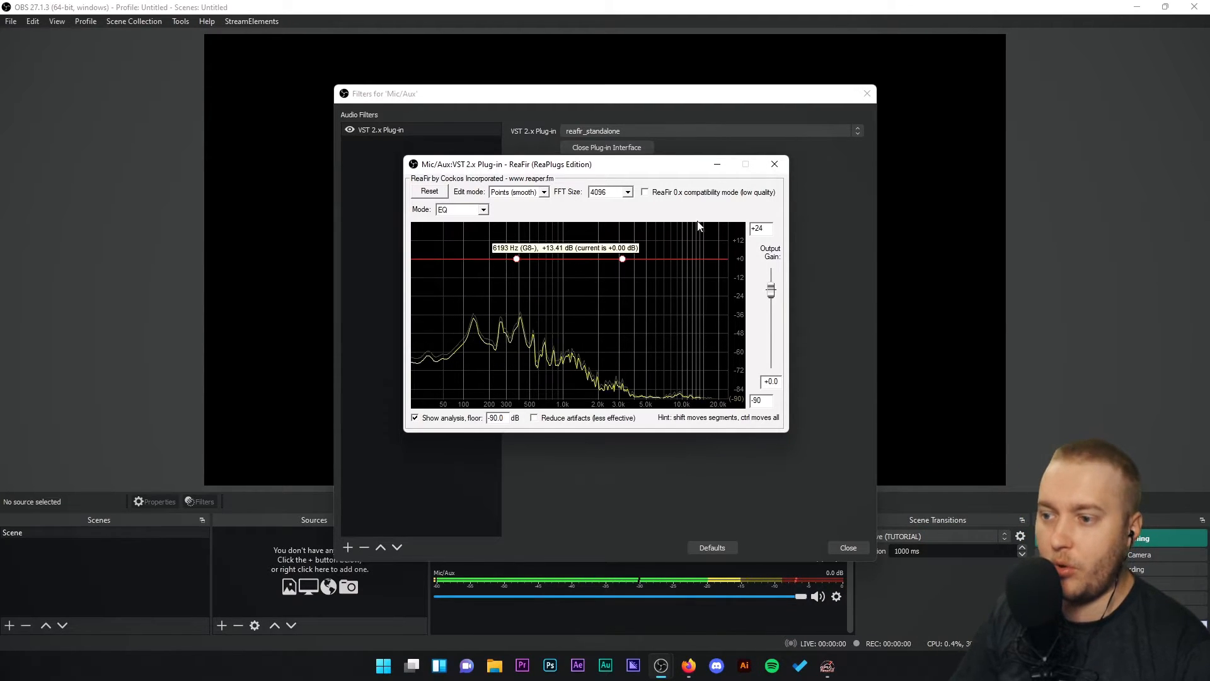
pyautogui.click(607, 147)
# - Load reagate-standalone in the VST filter, view the ReaGate noise gate controls and close the interface
pyautogui.click(652, 132)
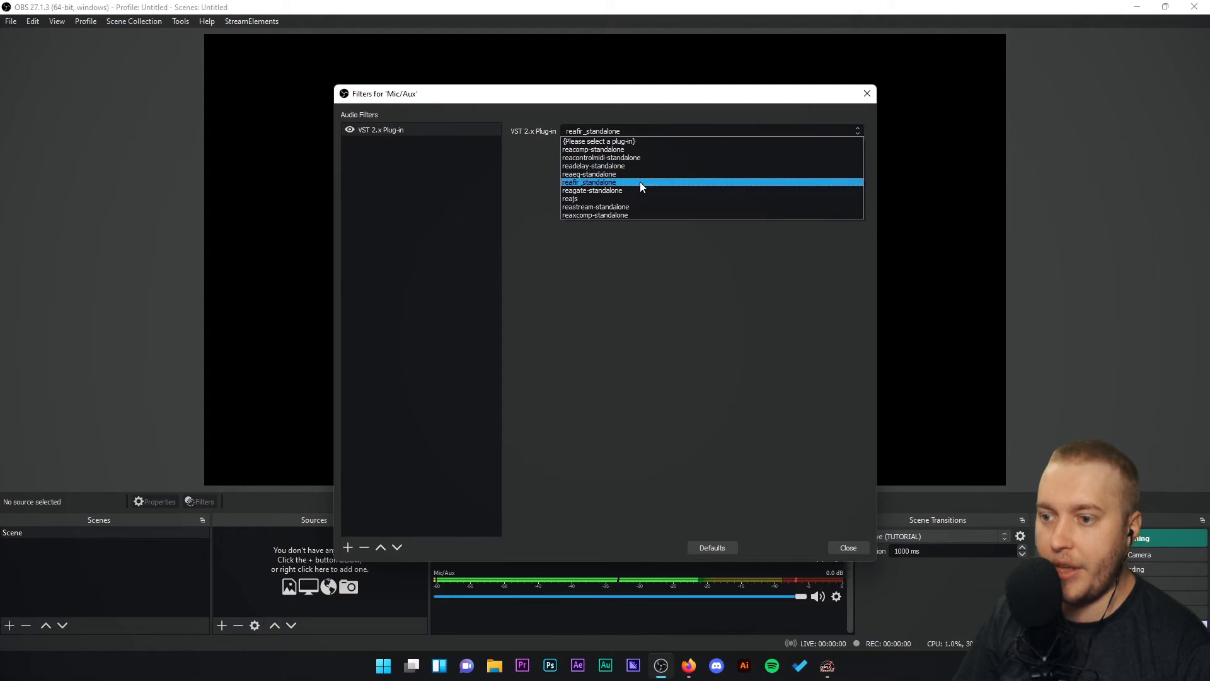
pyautogui.click(599, 190)
pyautogui.click(601, 148)
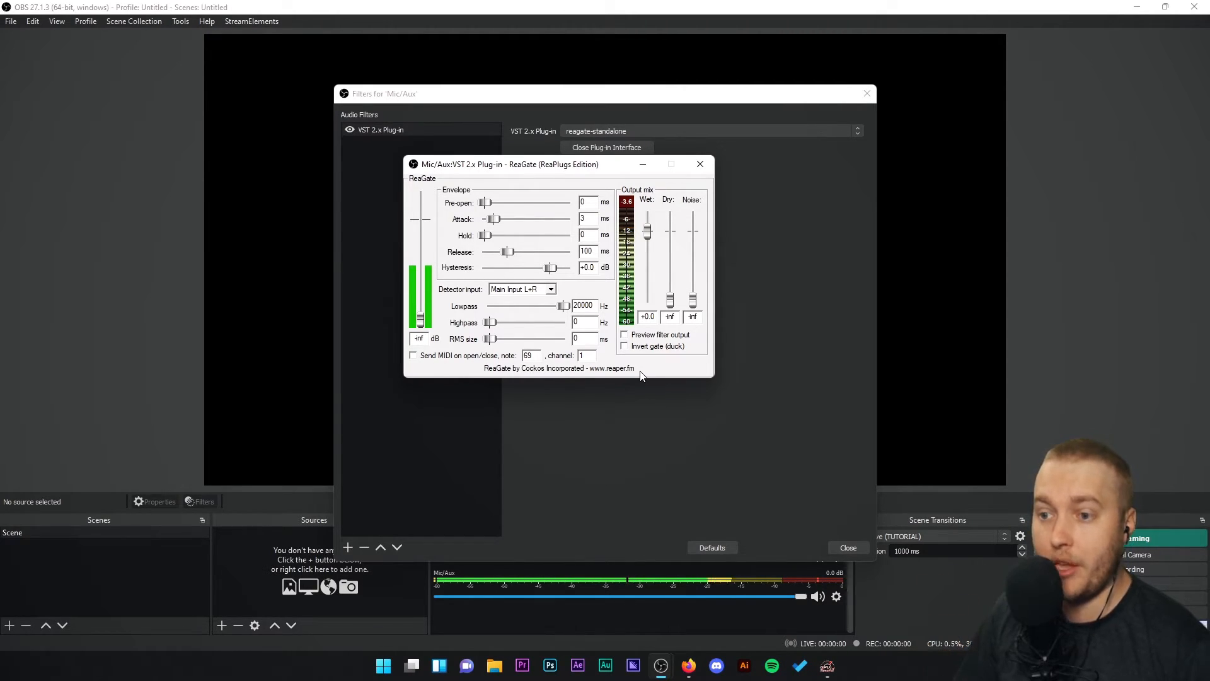
pyautogui.click(704, 162)
# - Load reastream-standalone in the VST filter, view the ReaStream interface and close it
pyautogui.click(644, 129)
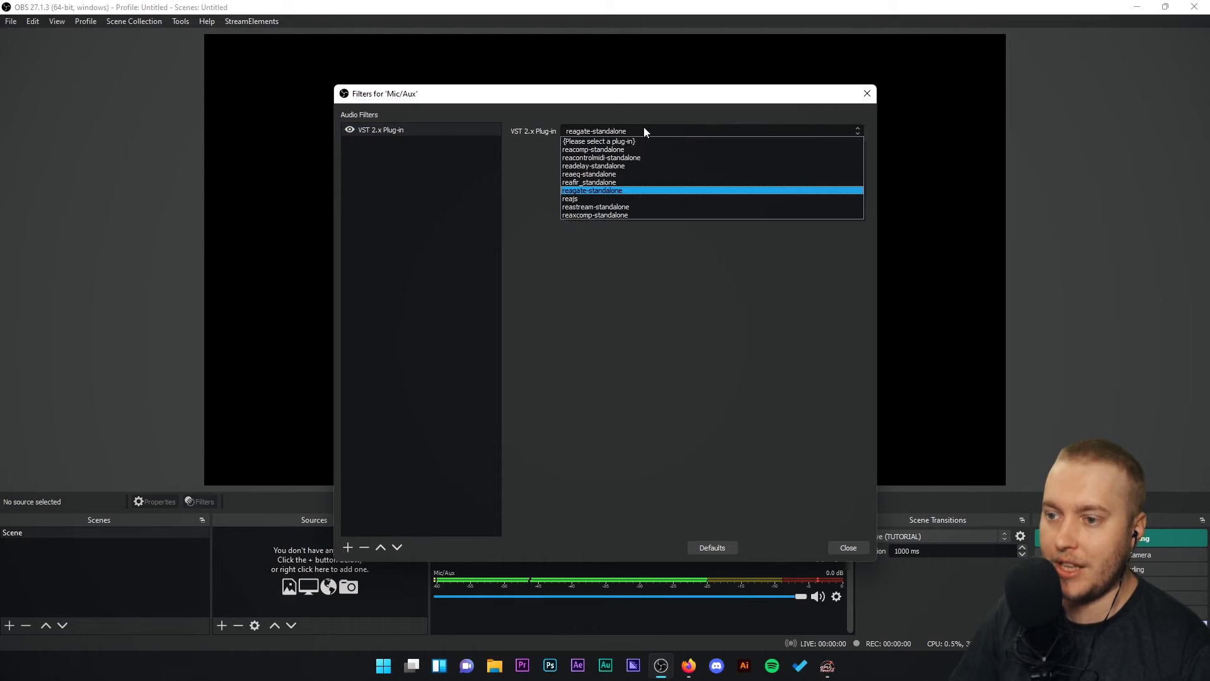
pyautogui.click(612, 208)
pyautogui.click(602, 150)
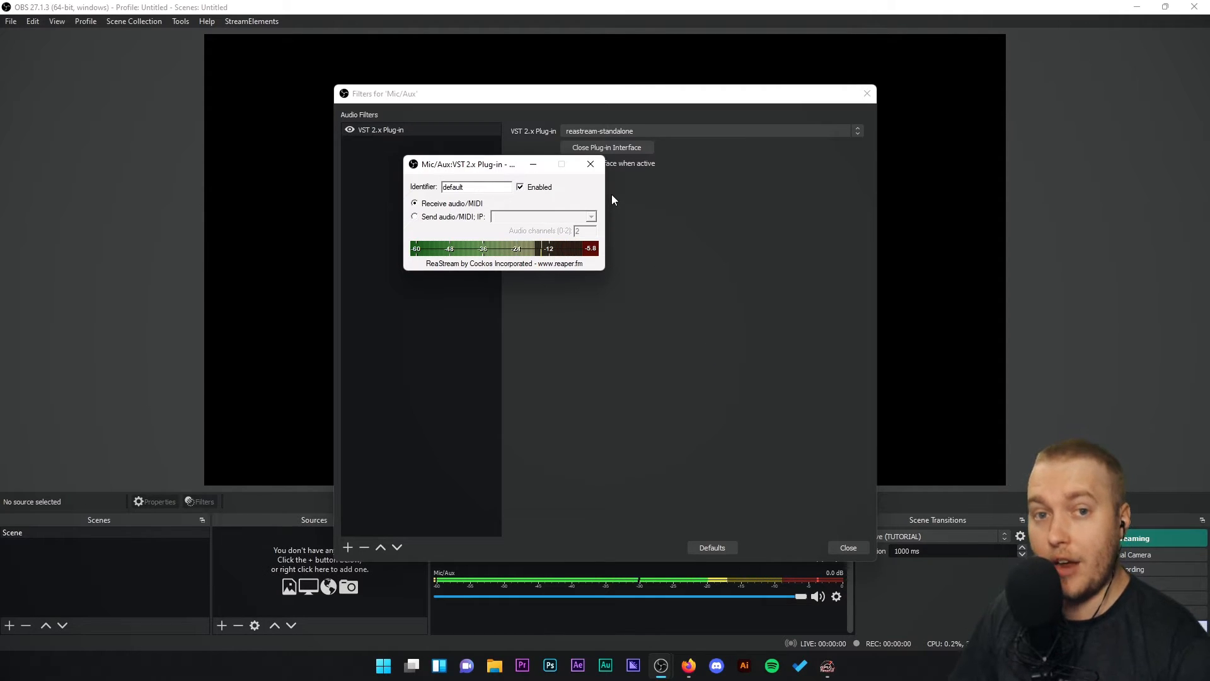
pyautogui.click(588, 161)
# - Load reaxcomp-standalone in the VST filter, open its interface and view the compressor settings of bands 1 to 3
pyautogui.click(635, 131)
pyautogui.click(608, 216)
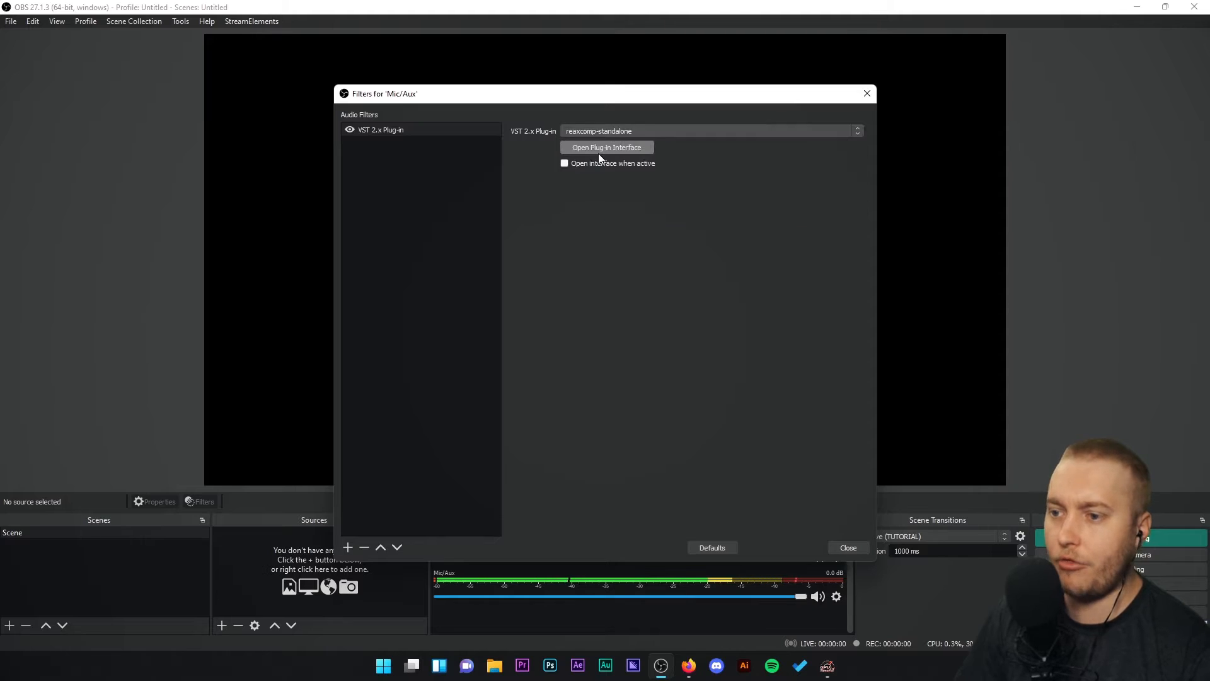
pyautogui.click(600, 148)
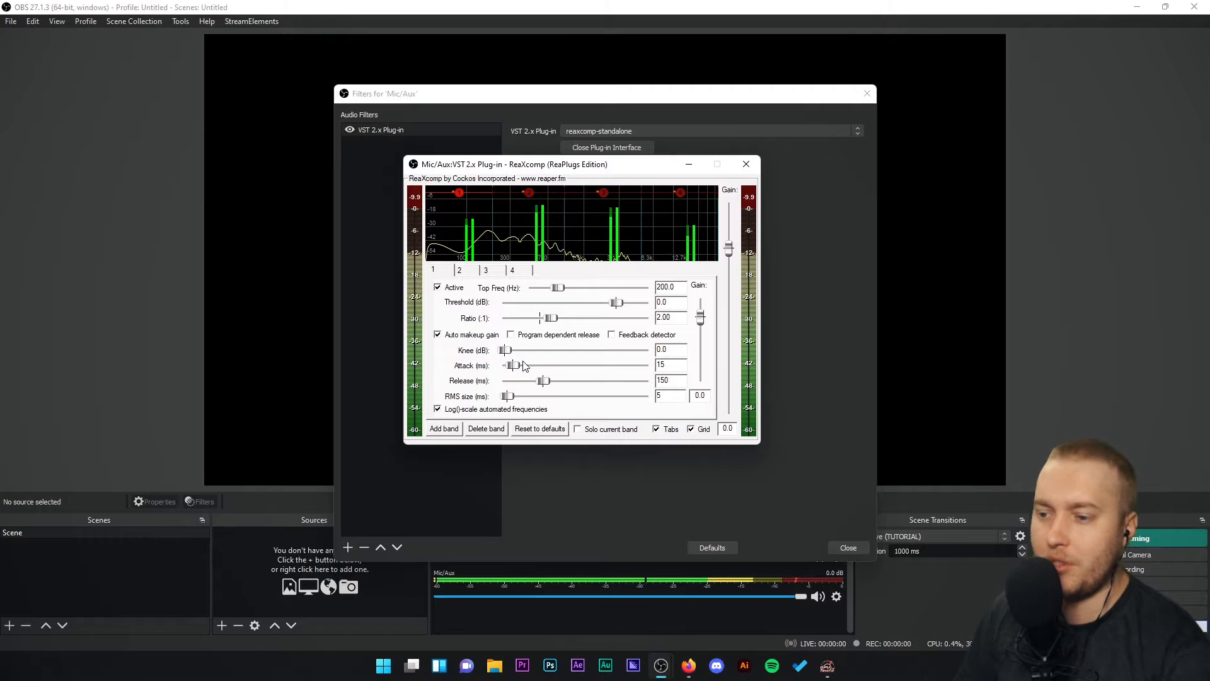
pyautogui.click(469, 270)
pyautogui.click(487, 271)
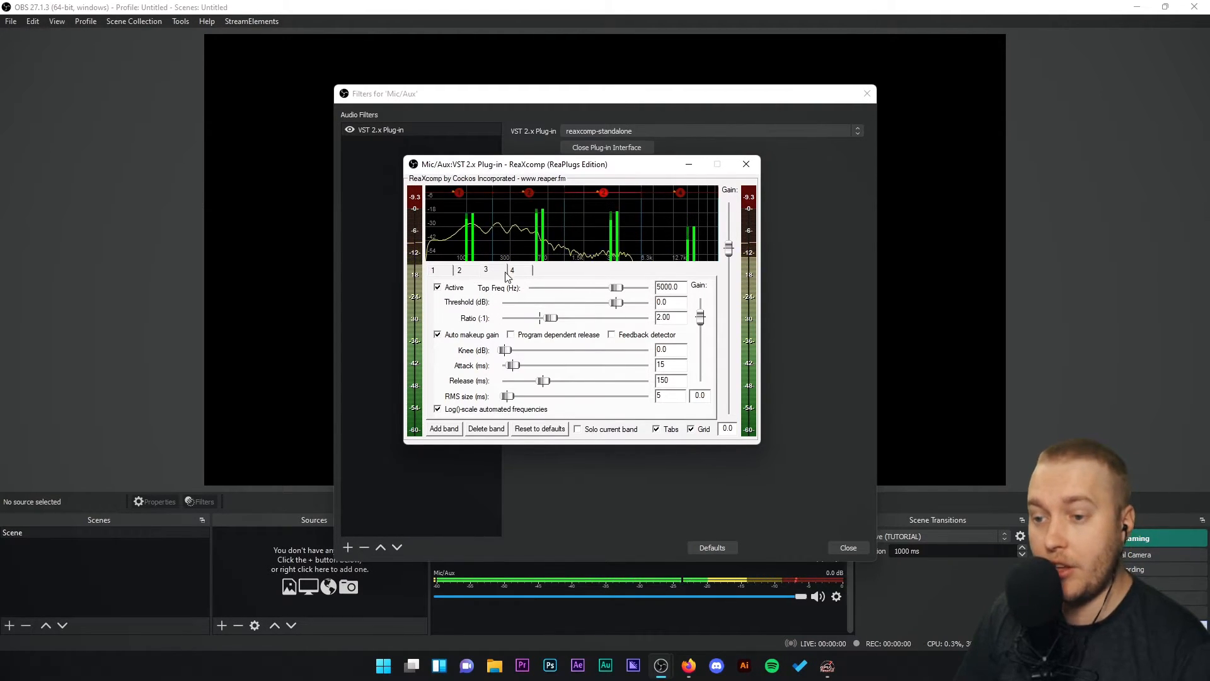
# - Return to band 1 in ReaXcomp, reset the plug-in to its defaults and close the interface
pyautogui.click(434, 270)
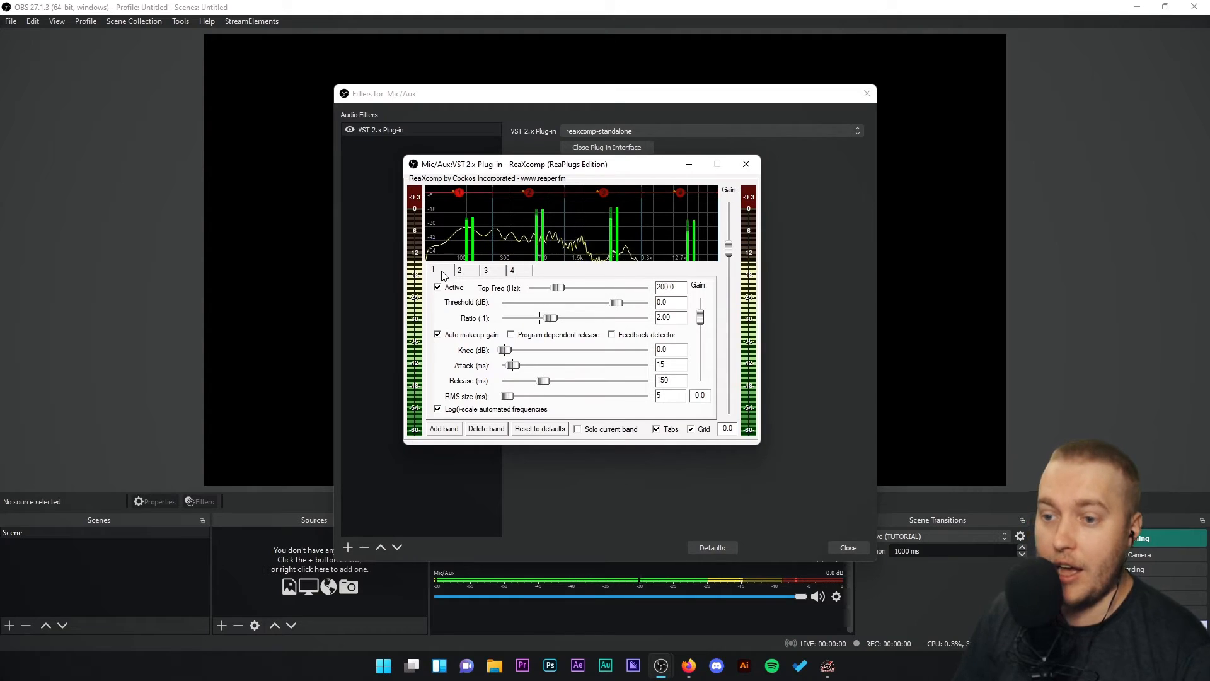
pyautogui.click(536, 431)
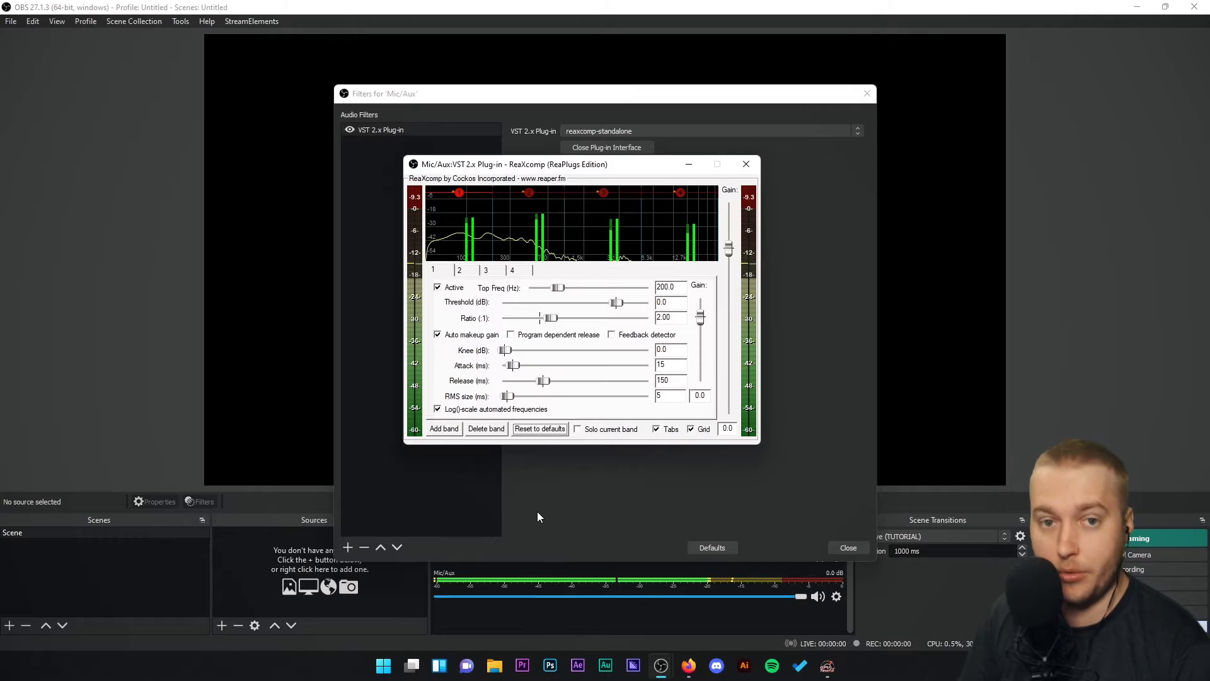
pyautogui.click(746, 165)
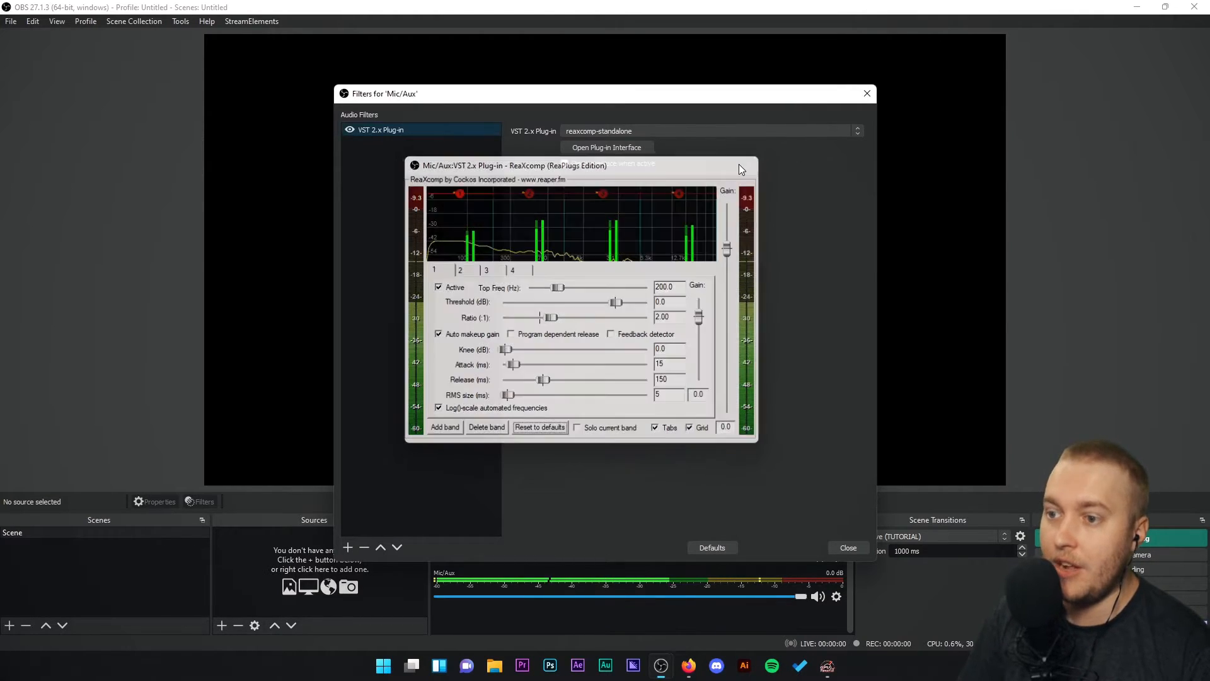
# - Load reajs in the VST filter, browse the effect categories in its interface and close it
pyautogui.click(653, 132)
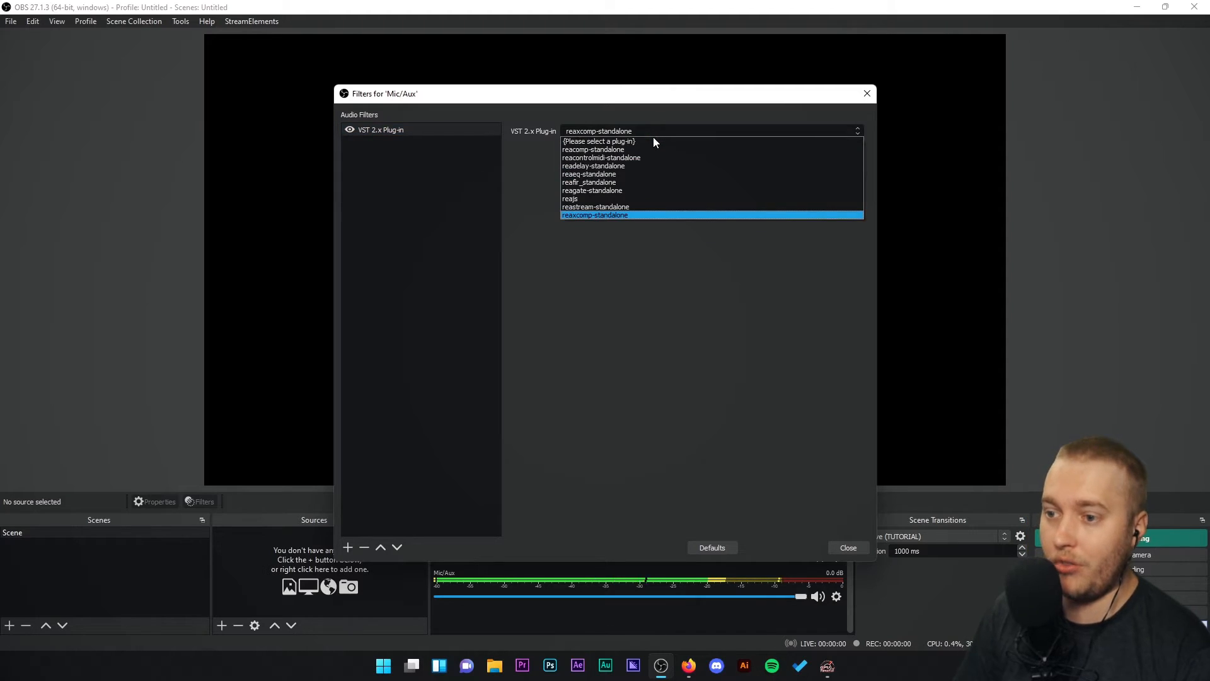
pyautogui.click(588, 199)
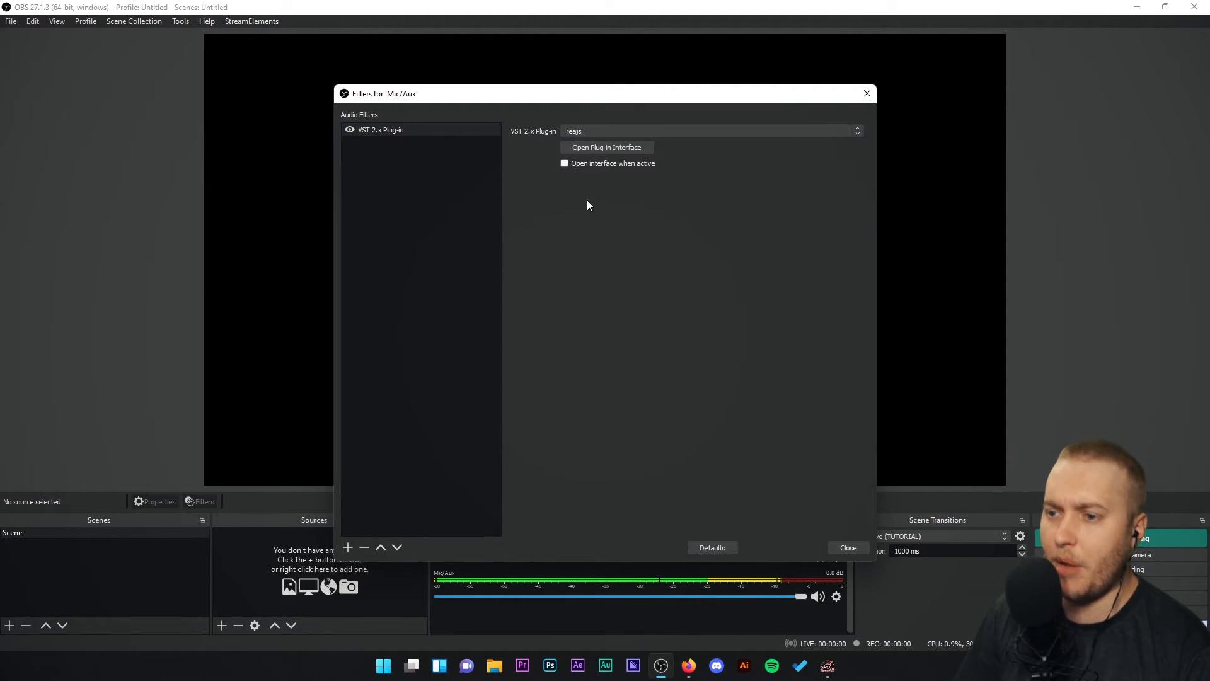
pyautogui.click(608, 148)
pyautogui.moveTo(608, 170); pyautogui.dragTo(648, 162)
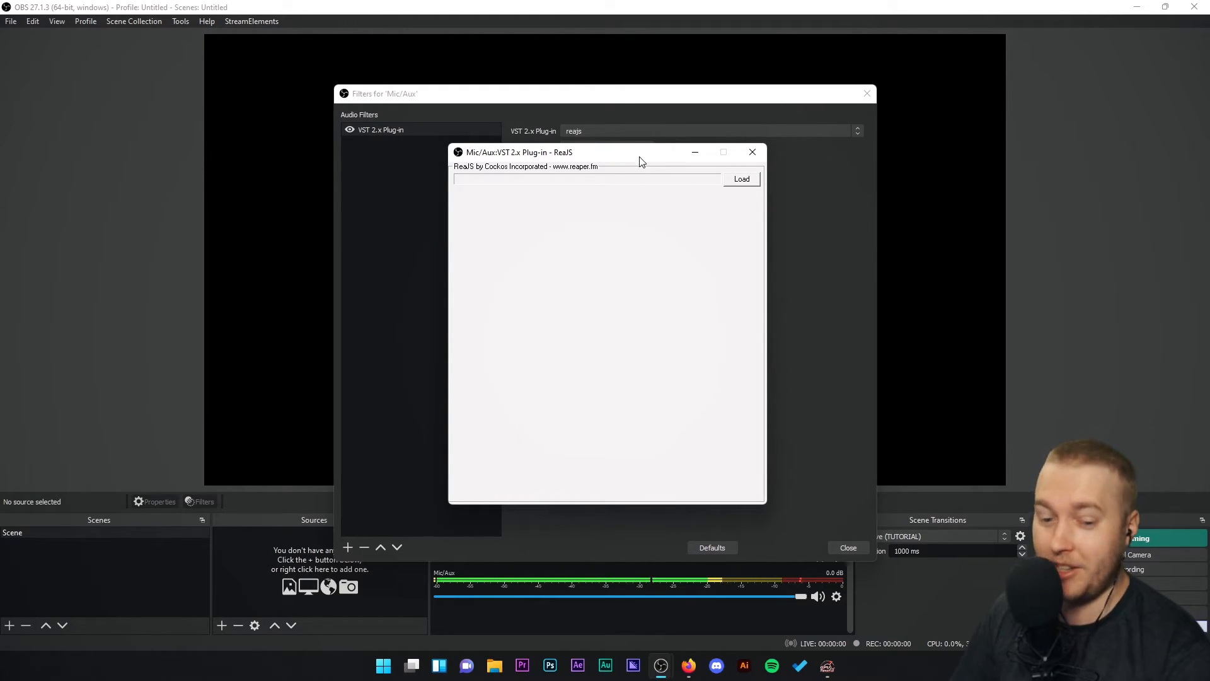
pyautogui.click(742, 179)
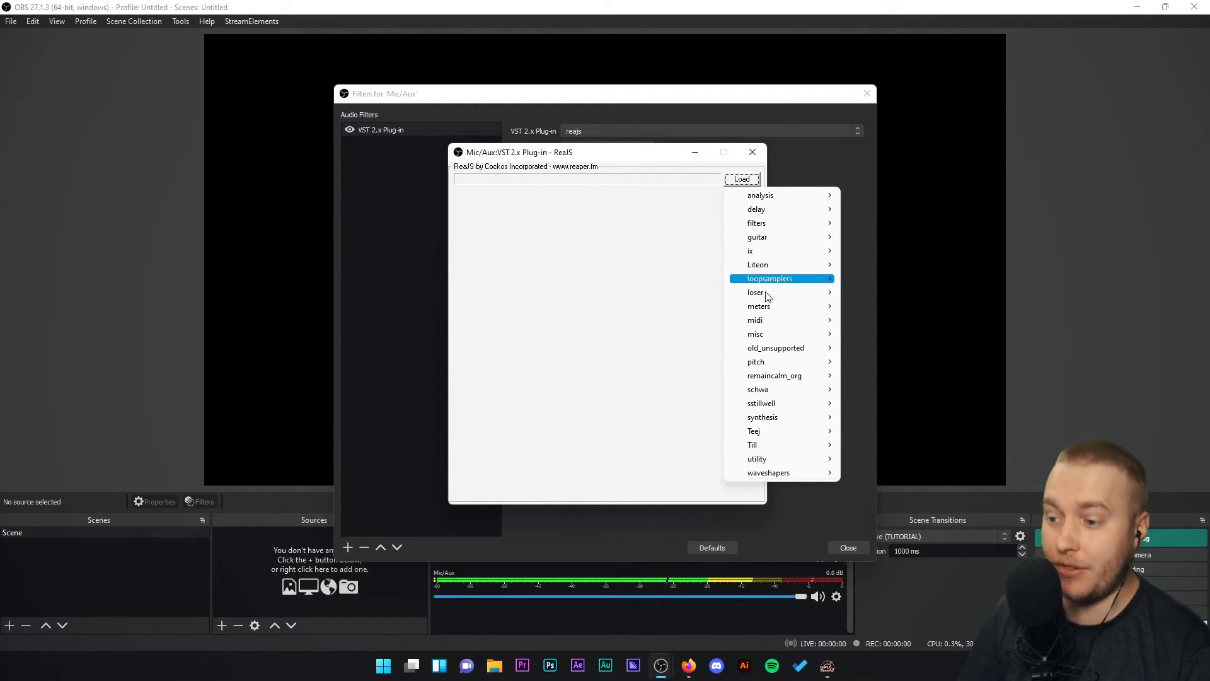
pyautogui.moveTo(770, 210)
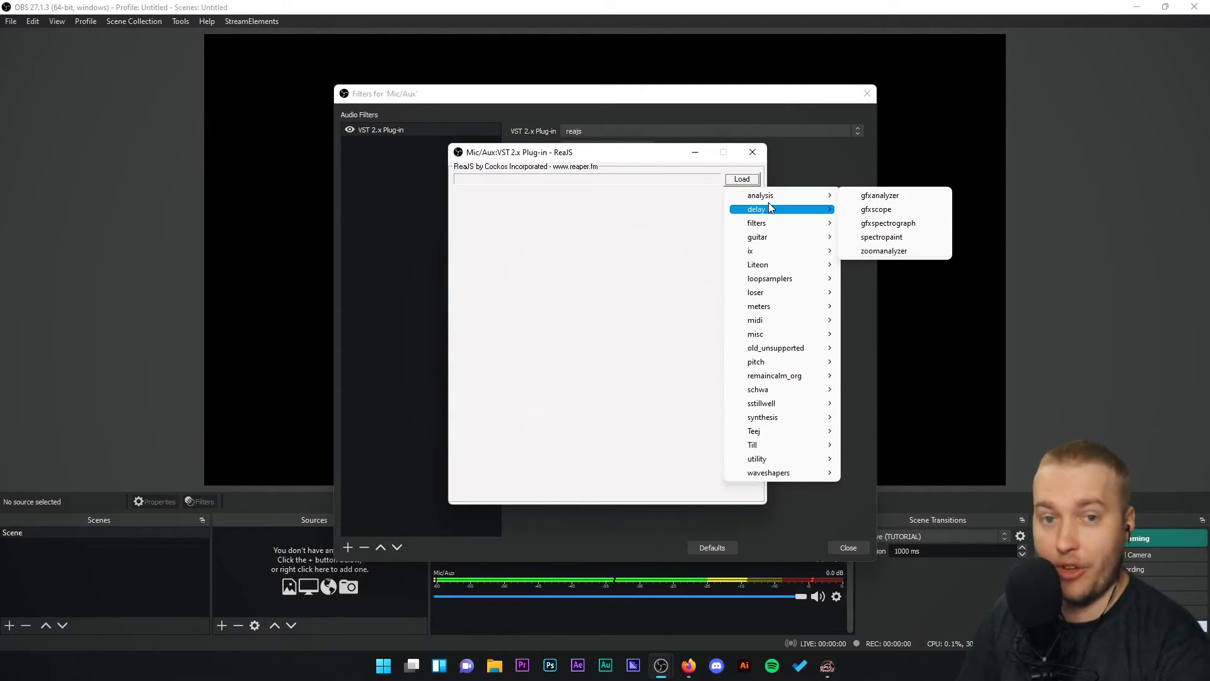
pyautogui.click(689, 213)
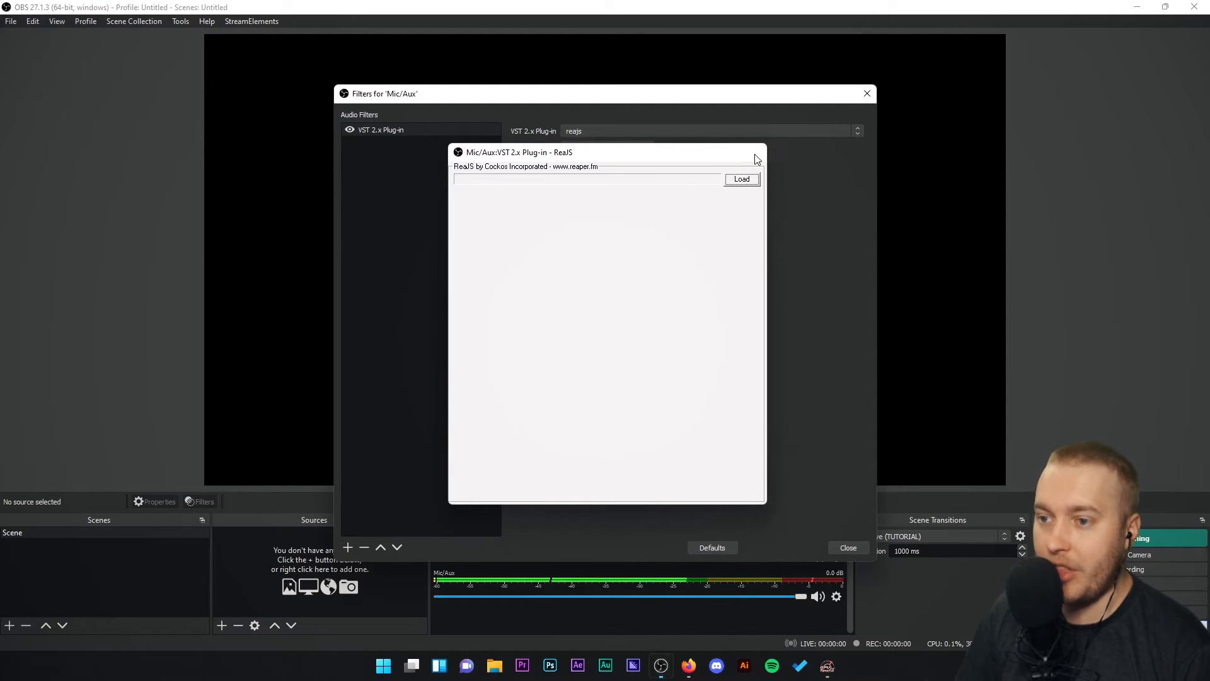
pyautogui.click(752, 153)
# - Keep reajs as the VST plug-in, reopen its interface, browse the effect categories and load the pitch2 effect from pitch
pyautogui.click(736, 129)
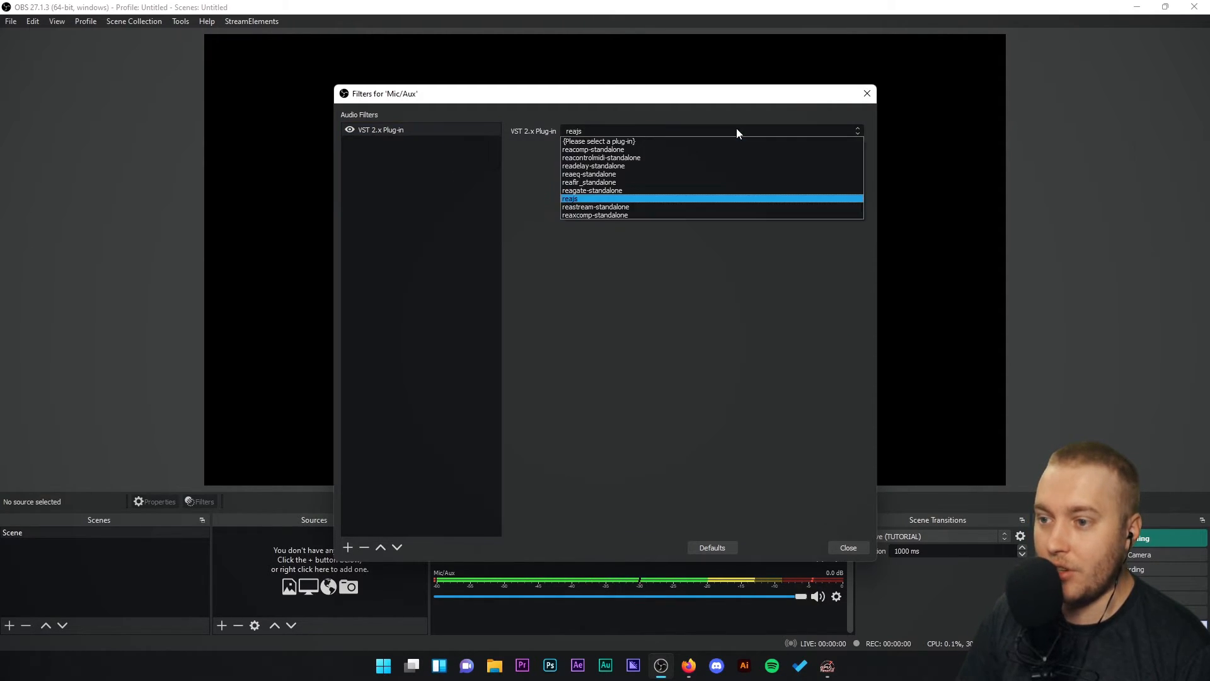
pyautogui.click(591, 199)
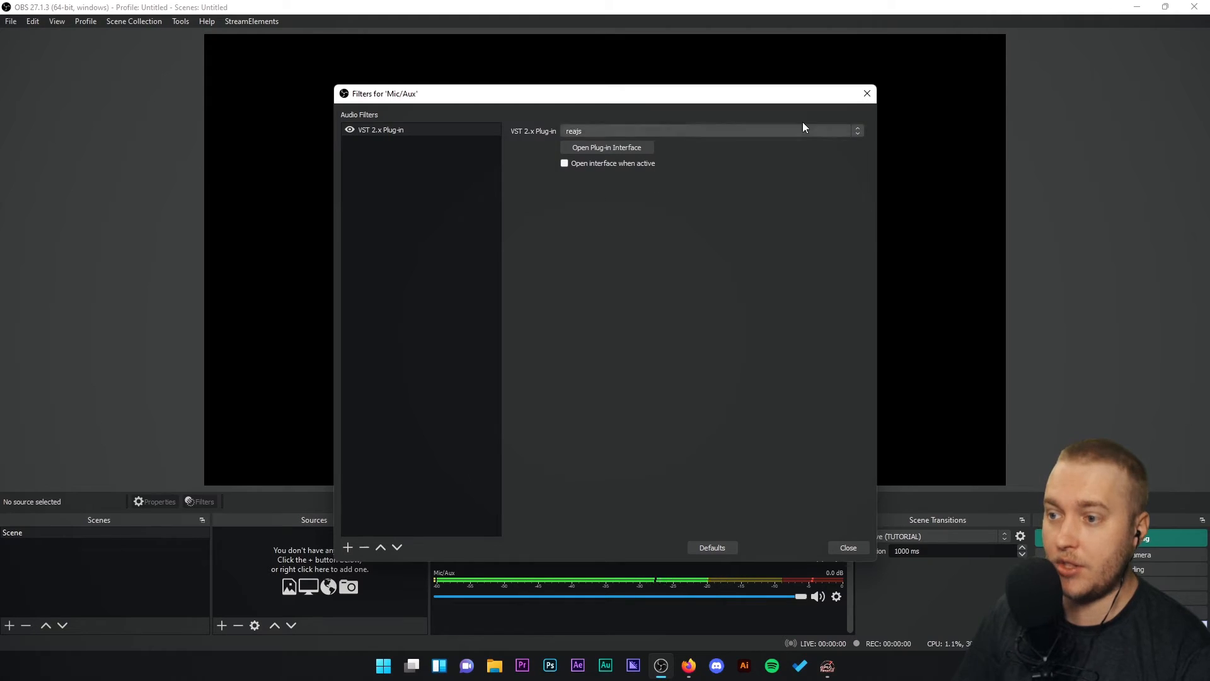
pyautogui.click(607, 151)
pyautogui.click(691, 195)
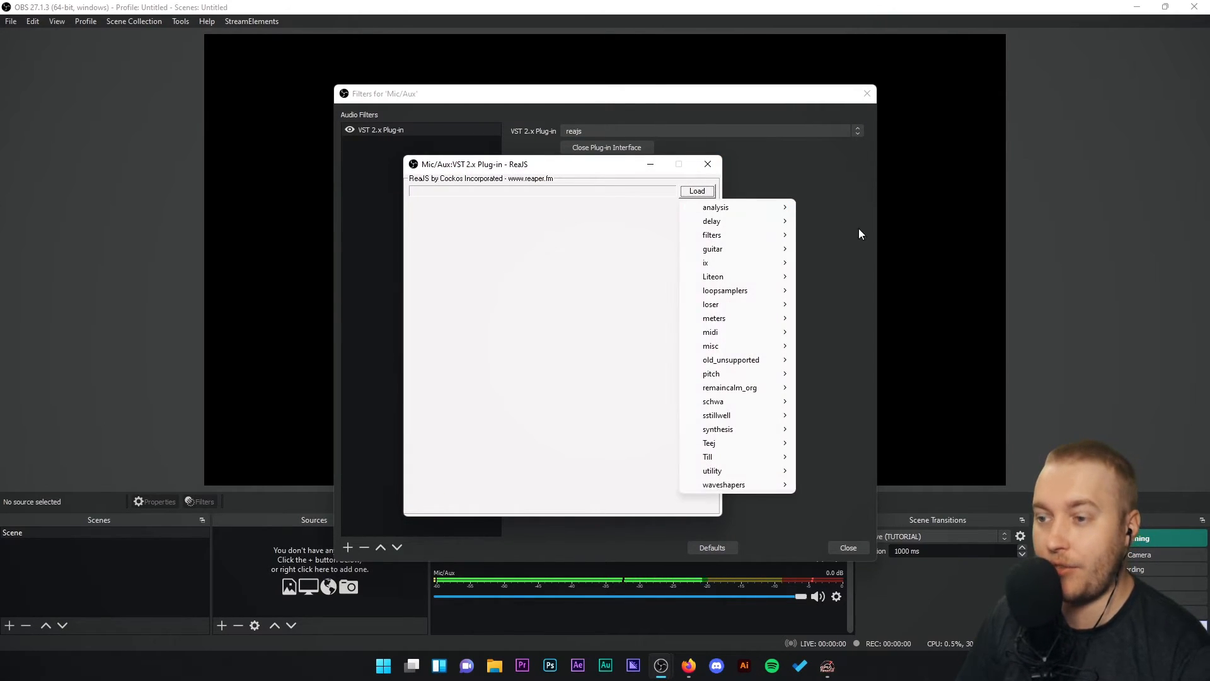
pyautogui.moveTo(736, 212)
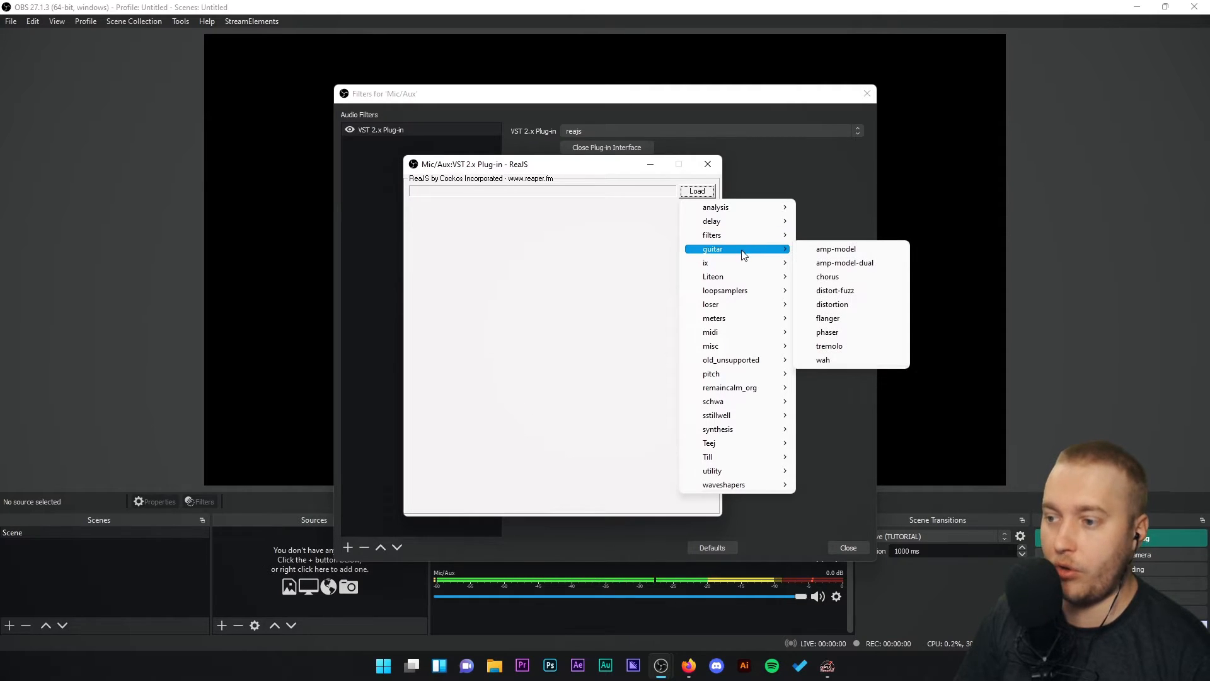
pyautogui.moveTo(748, 279)
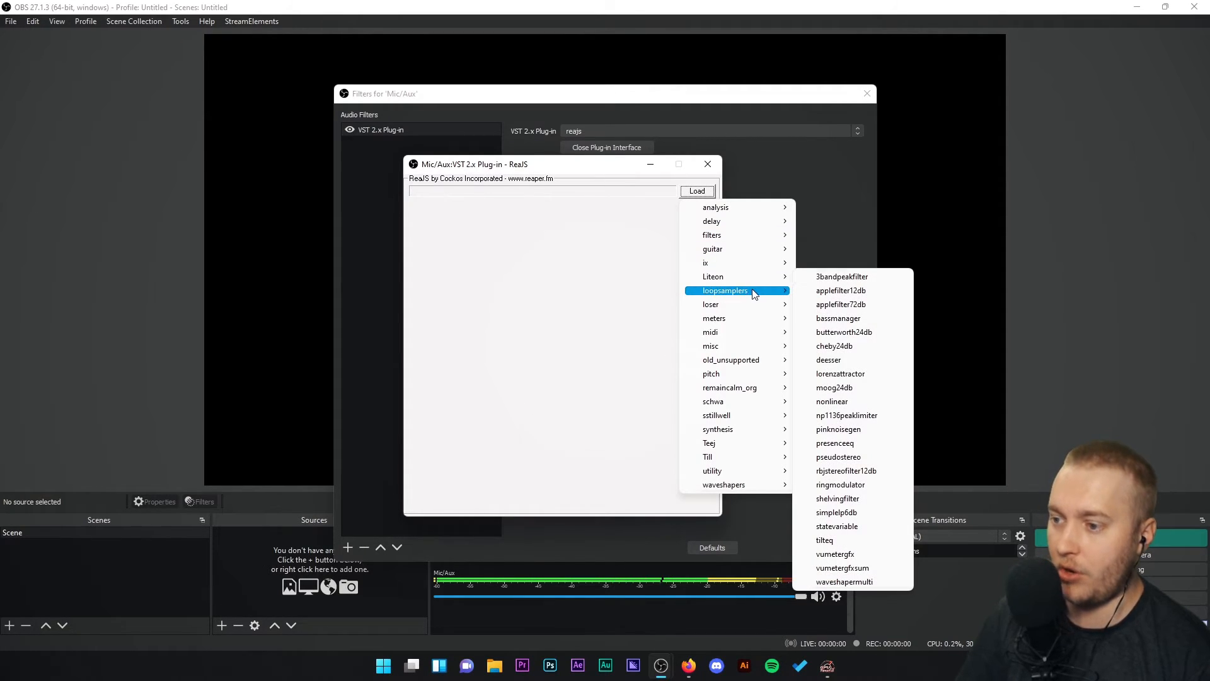
pyautogui.moveTo(756, 318)
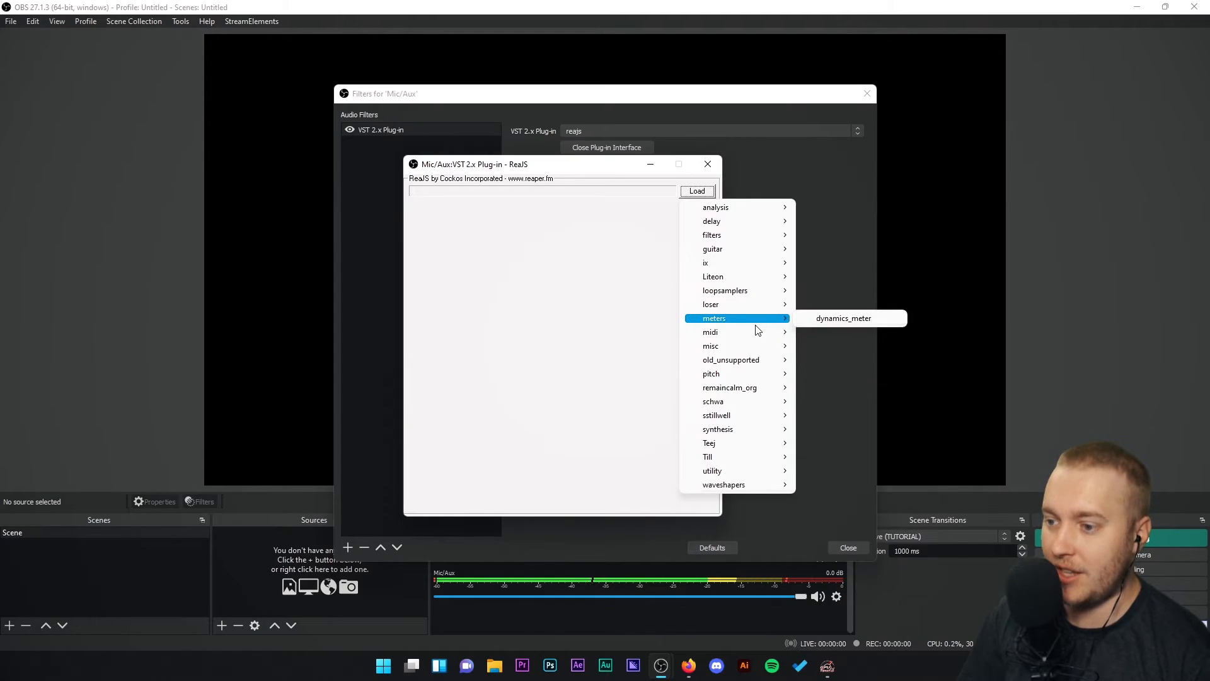
pyautogui.moveTo(730, 380)
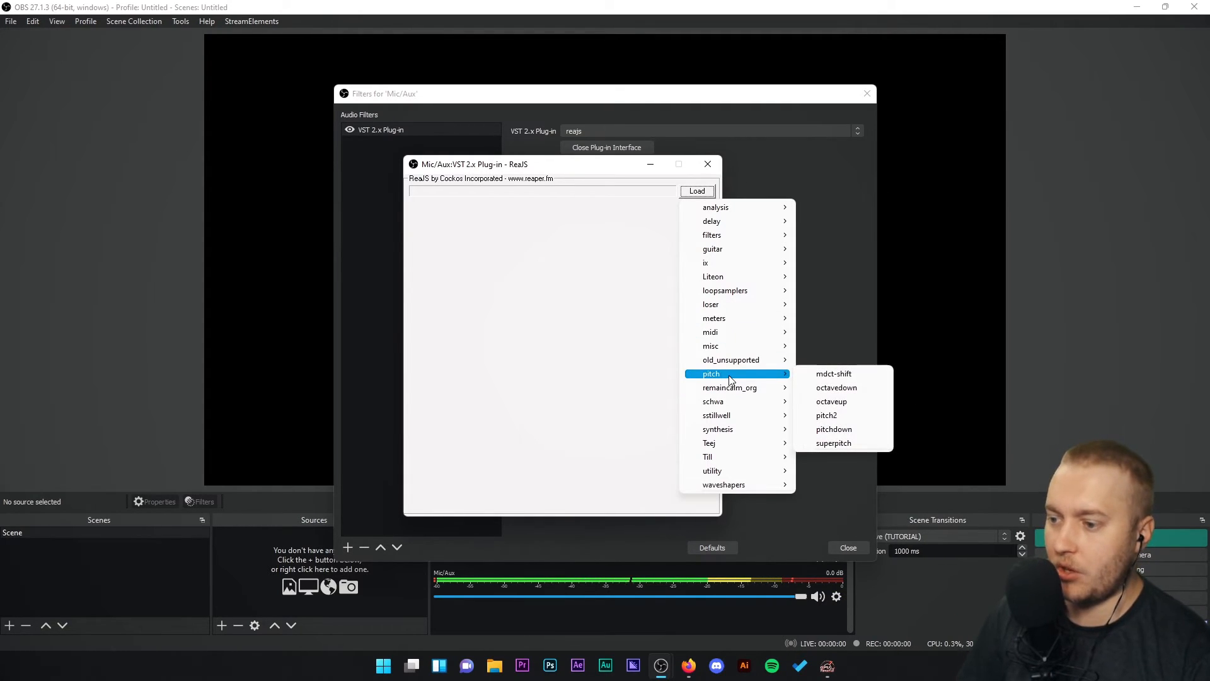
pyautogui.click(846, 416)
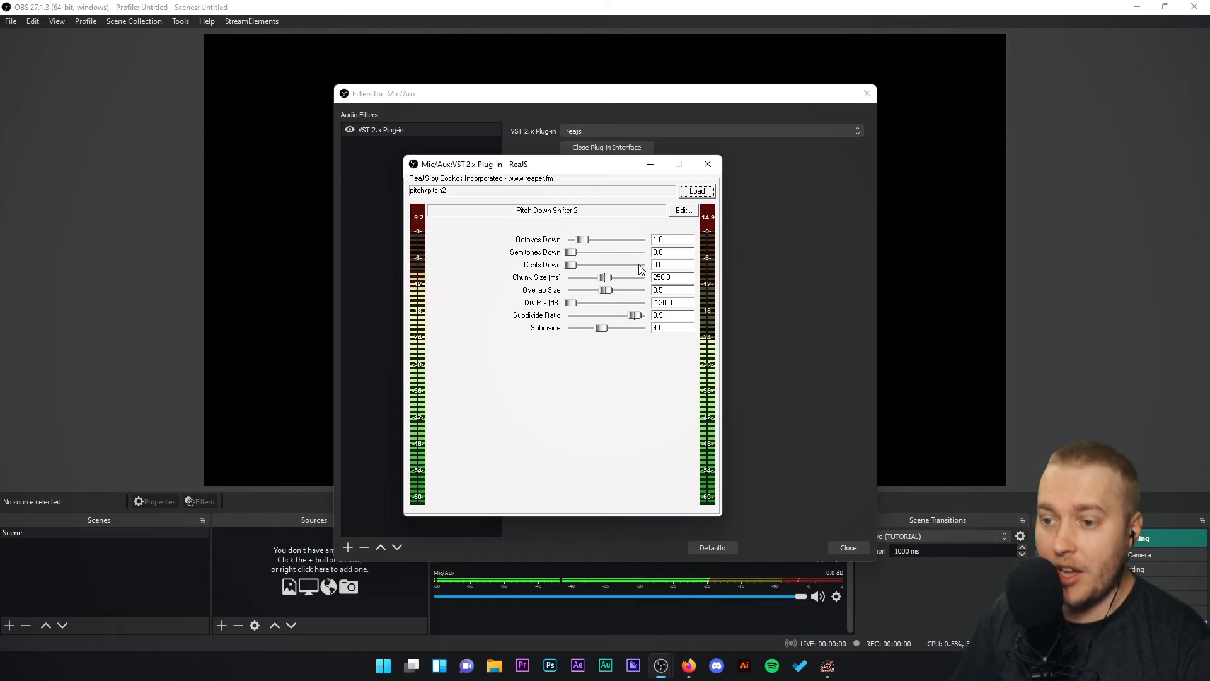
# - Set Octaves Down to 0.0 and back to 1.0 in Pitch Down-Shifter 2, and close and reopen the ReaJS interface
pyautogui.moveTo(590, 245); pyautogui.dragTo(585, 248)
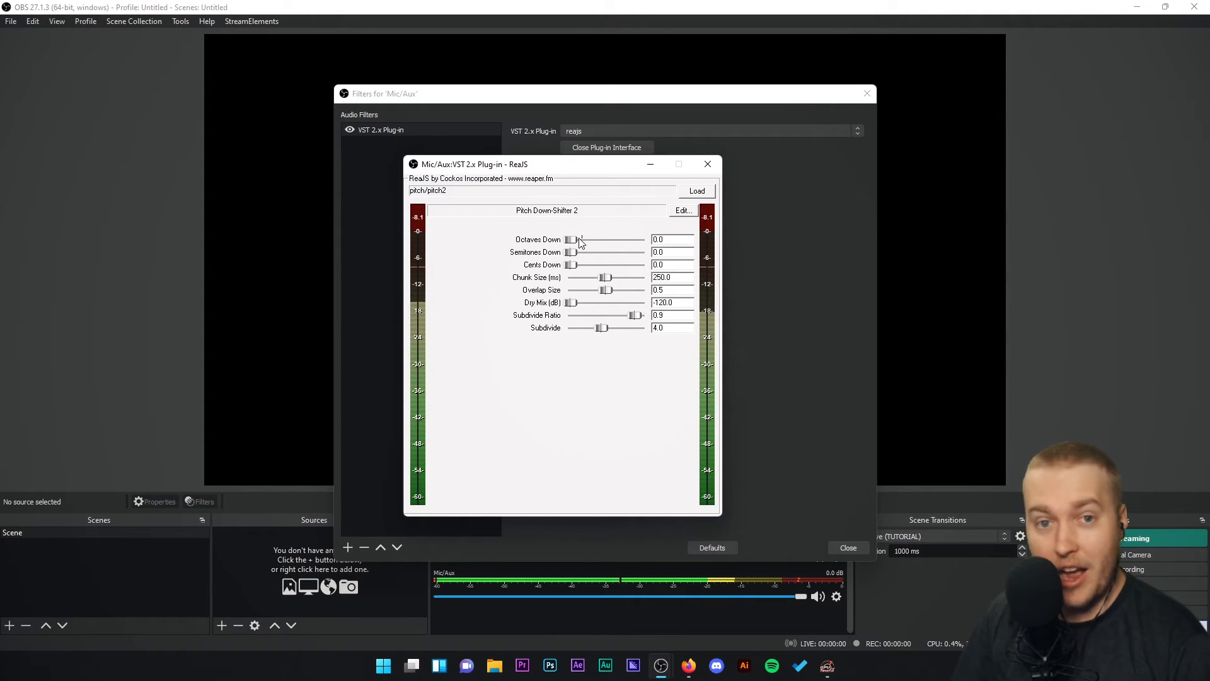
pyautogui.moveTo(580, 245); pyautogui.dragTo(584, 244)
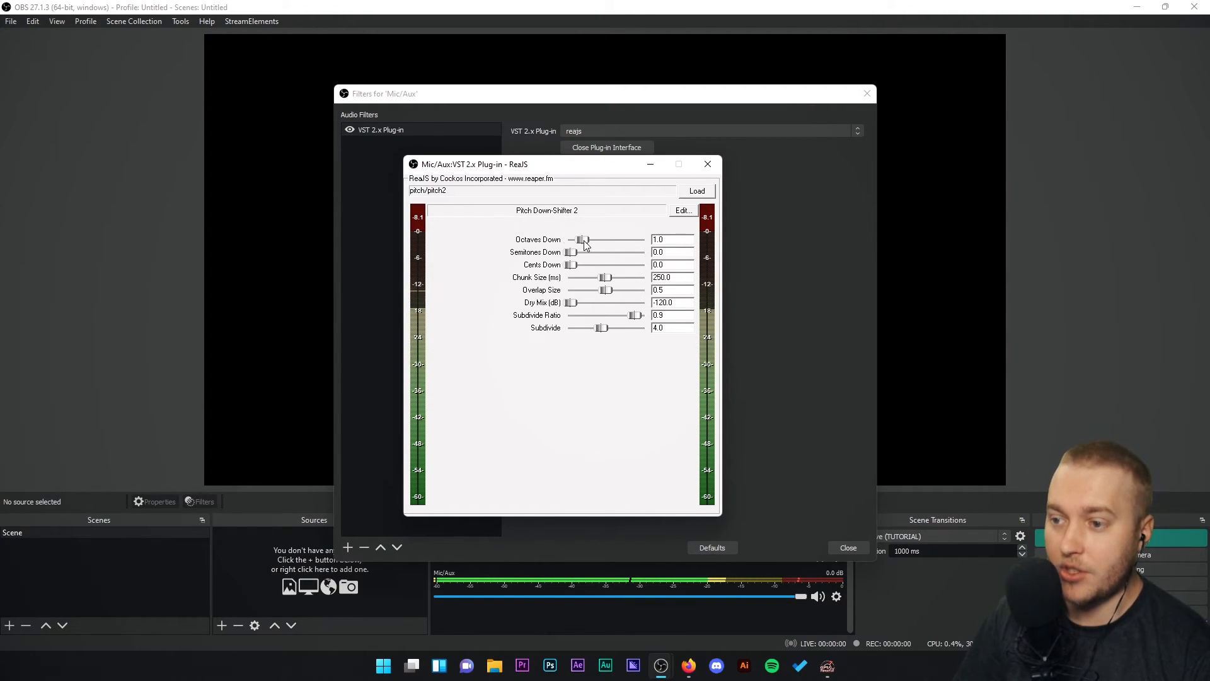
pyautogui.click(712, 168)
pyautogui.click(605, 146)
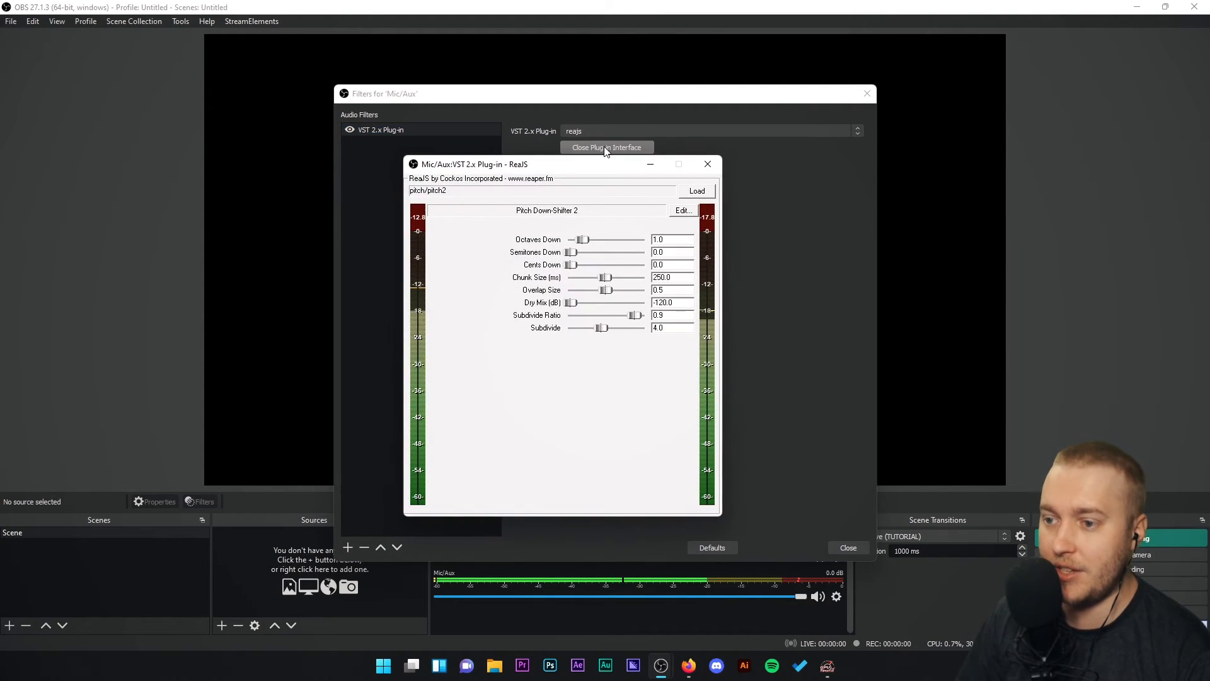
# - Load the super8 looper from the loopsamplers effects in ReaJS
pyautogui.click(695, 192)
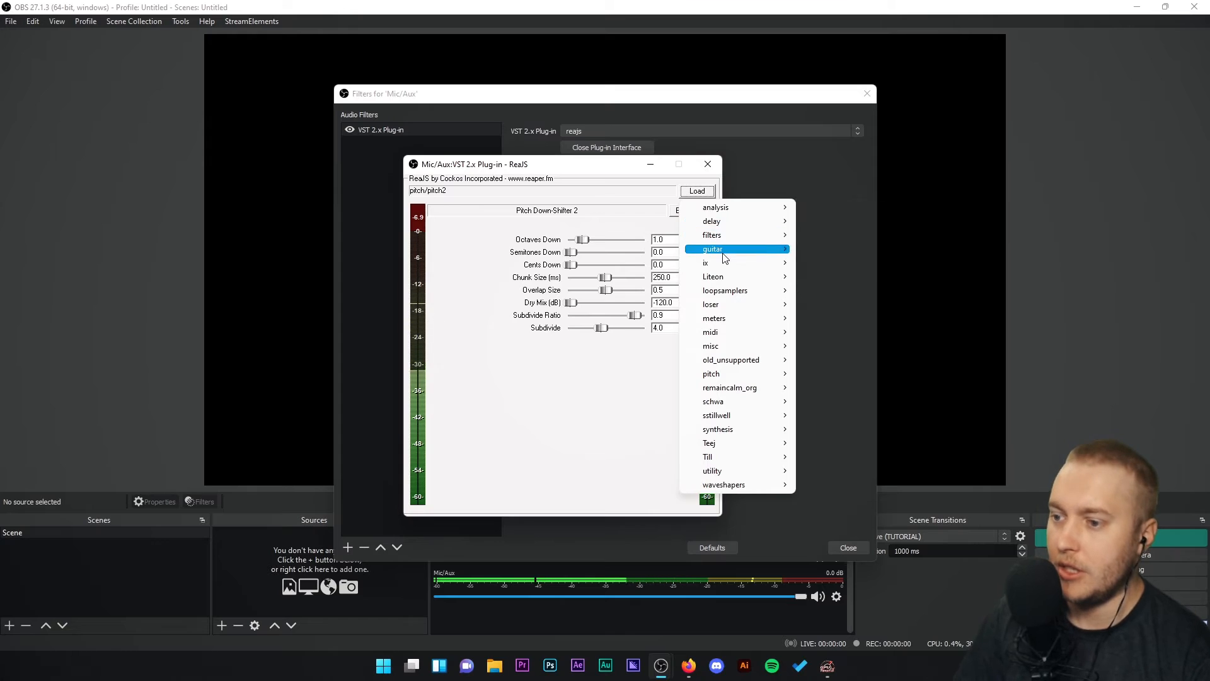
pyautogui.moveTo(726, 240)
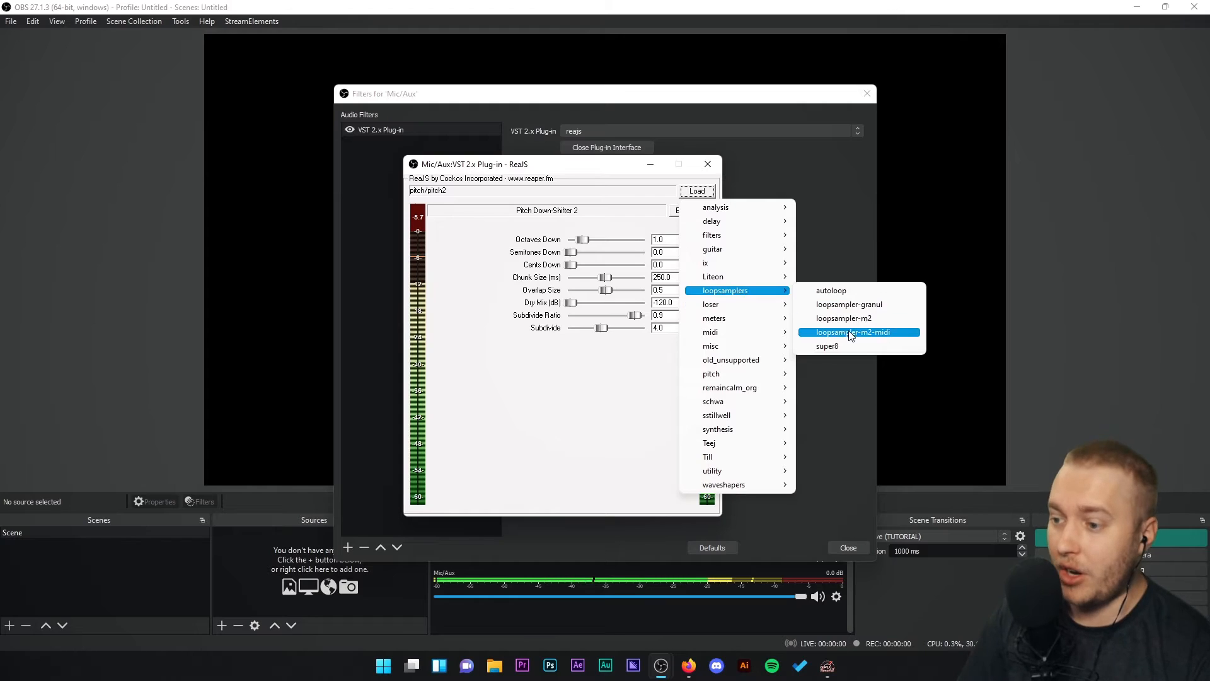
pyautogui.click(838, 345)
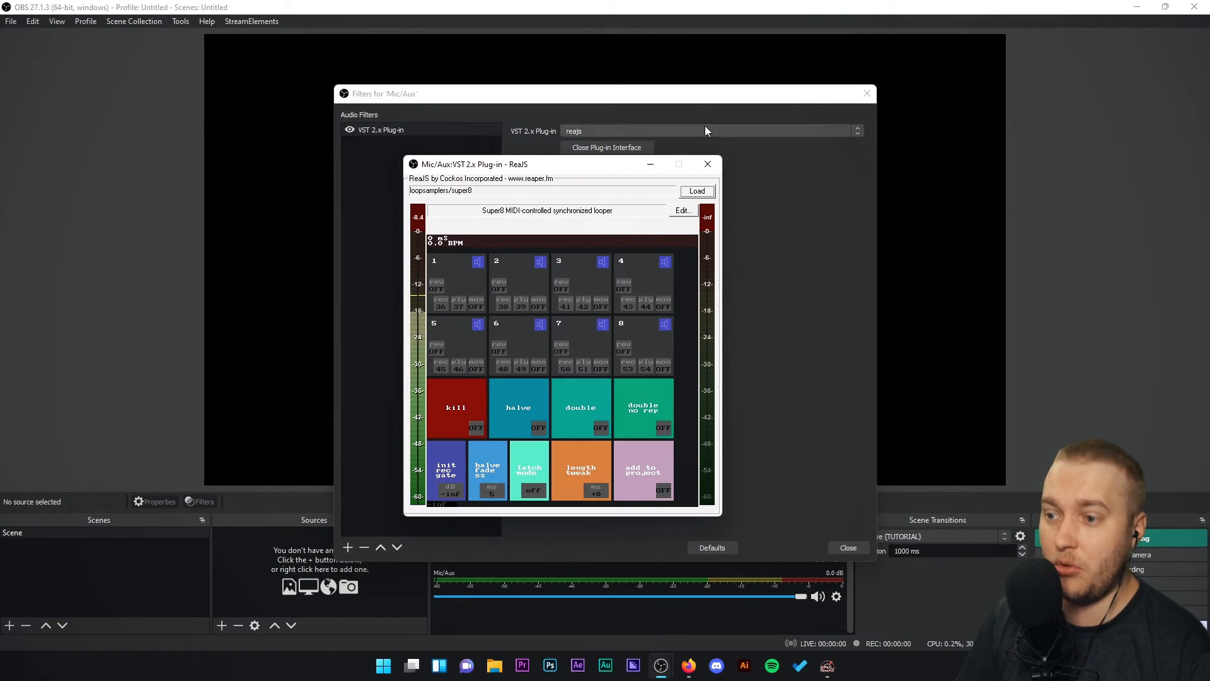
# - Browse the sstillwell, Teej and utility effects in ReaJS and load the volume effect from utility
pyautogui.click(698, 192)
pyautogui.moveTo(767, 421)
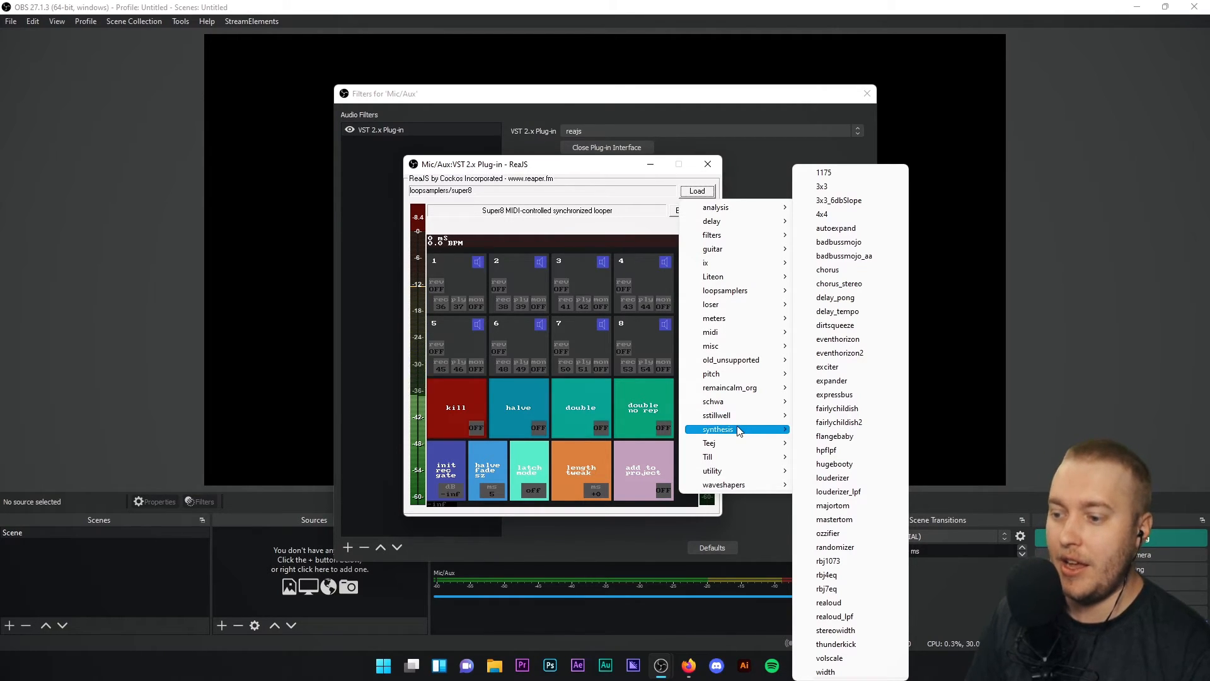
pyautogui.moveTo(730, 446)
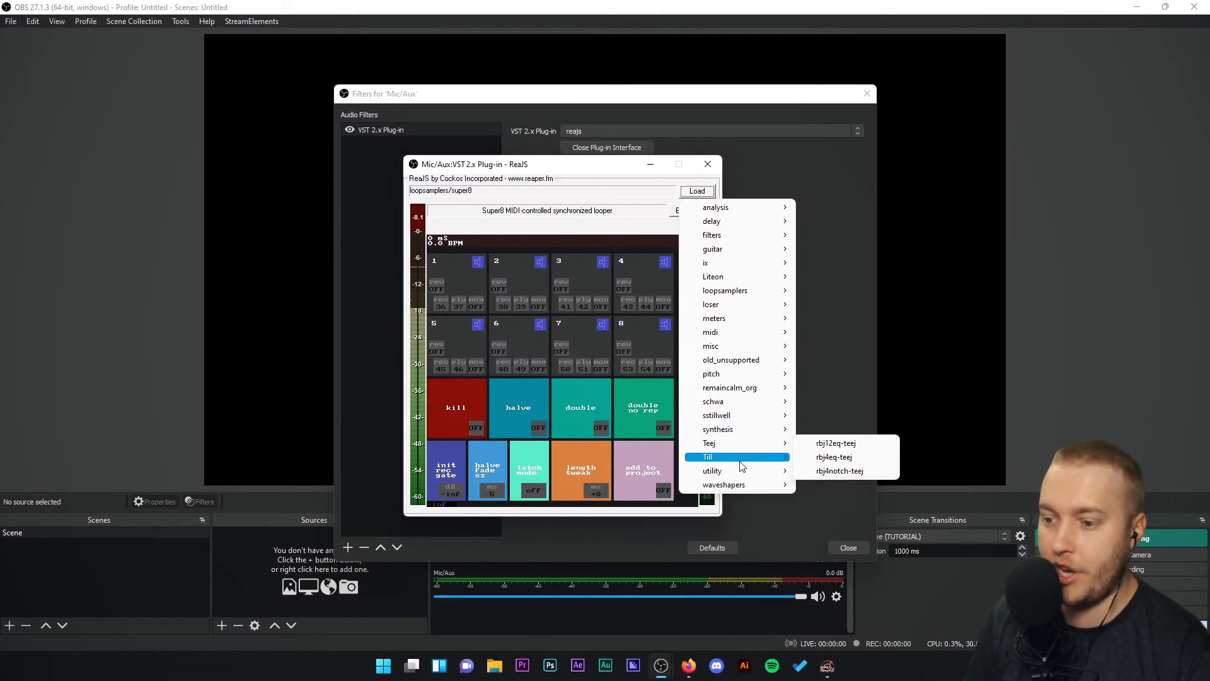
pyautogui.moveTo(736, 476)
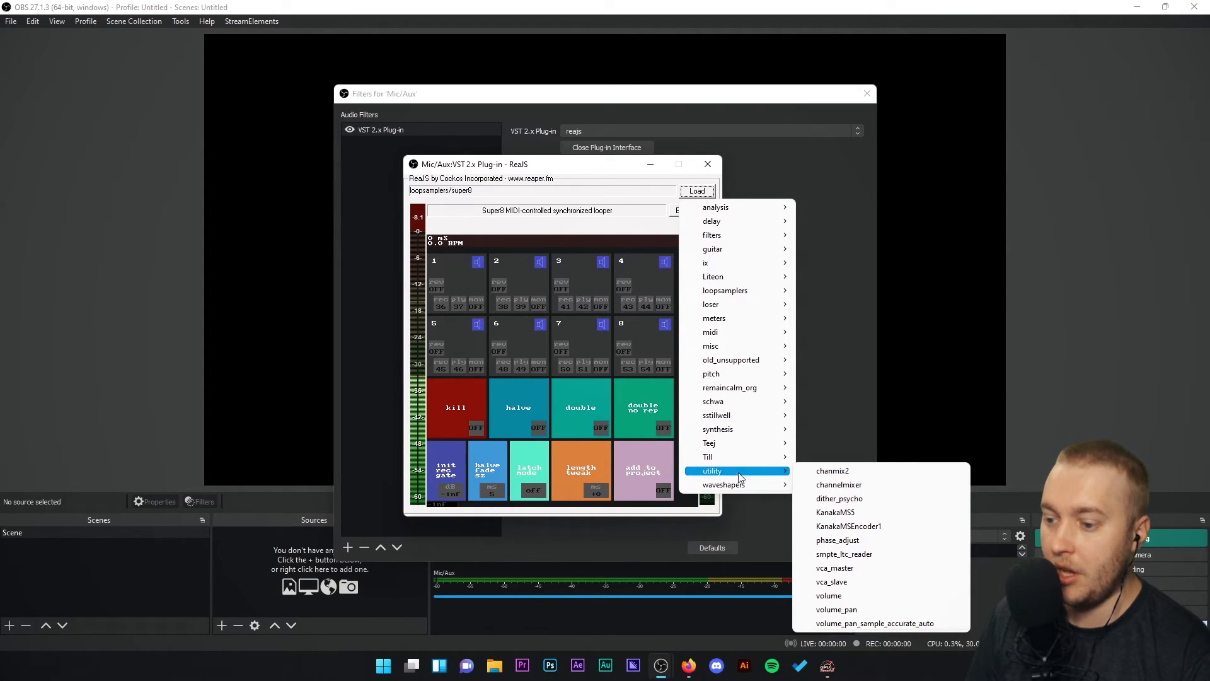
pyautogui.click(857, 596)
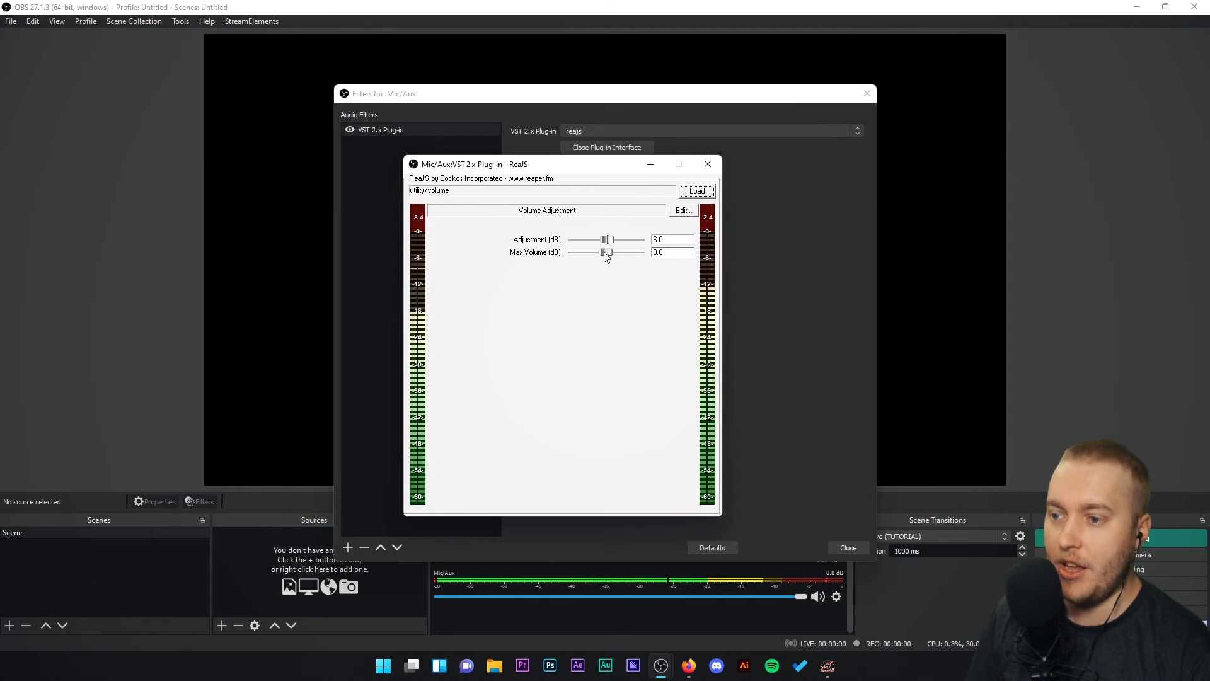
# - Look through the ReaJS effect categories, including ix and delay, without loading one, and close the interface
pyautogui.click(697, 190)
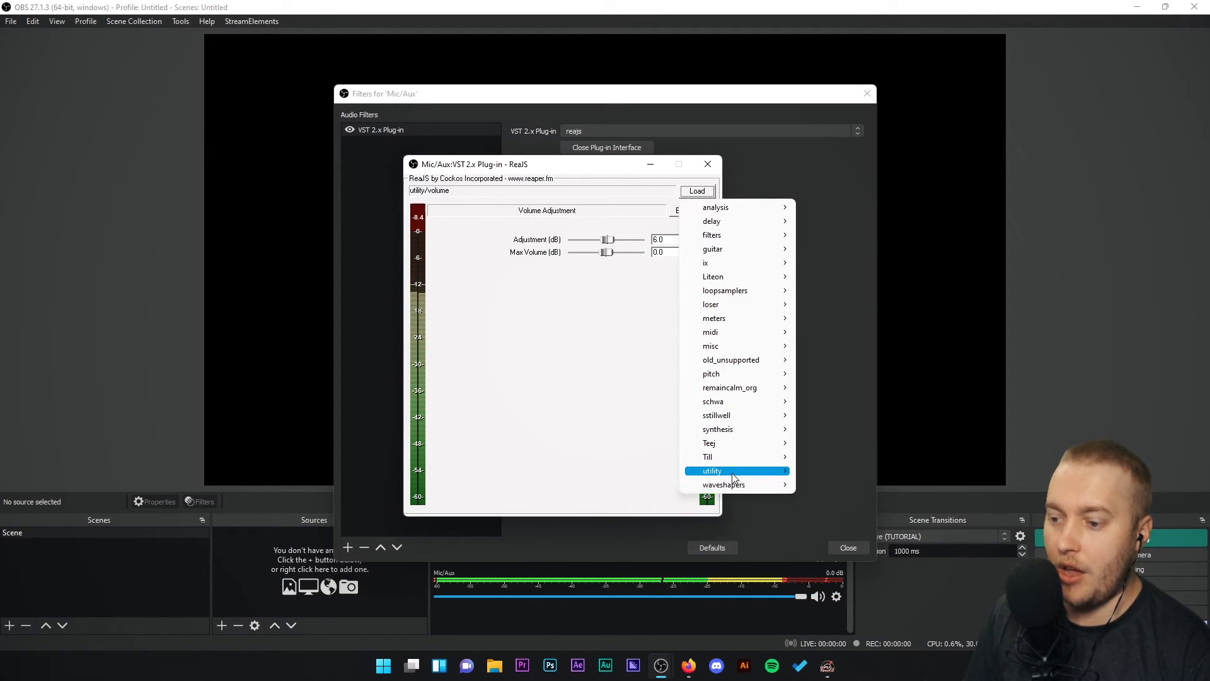
pyautogui.moveTo(733, 477)
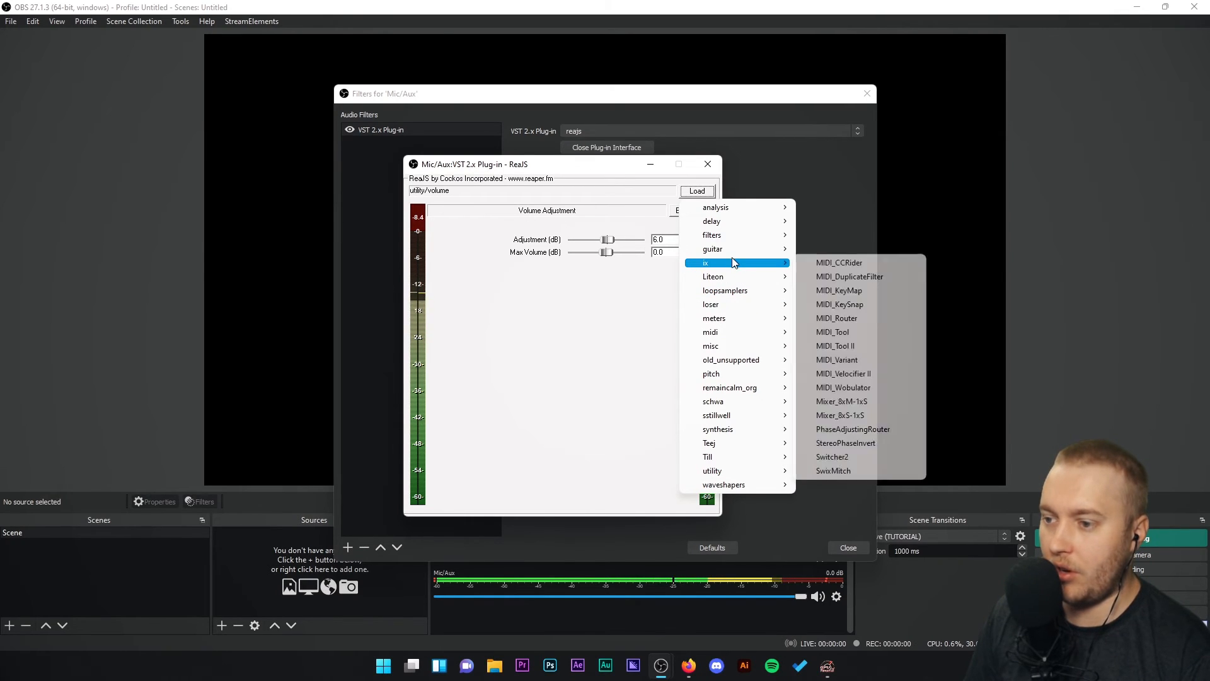
pyautogui.moveTo(732, 256)
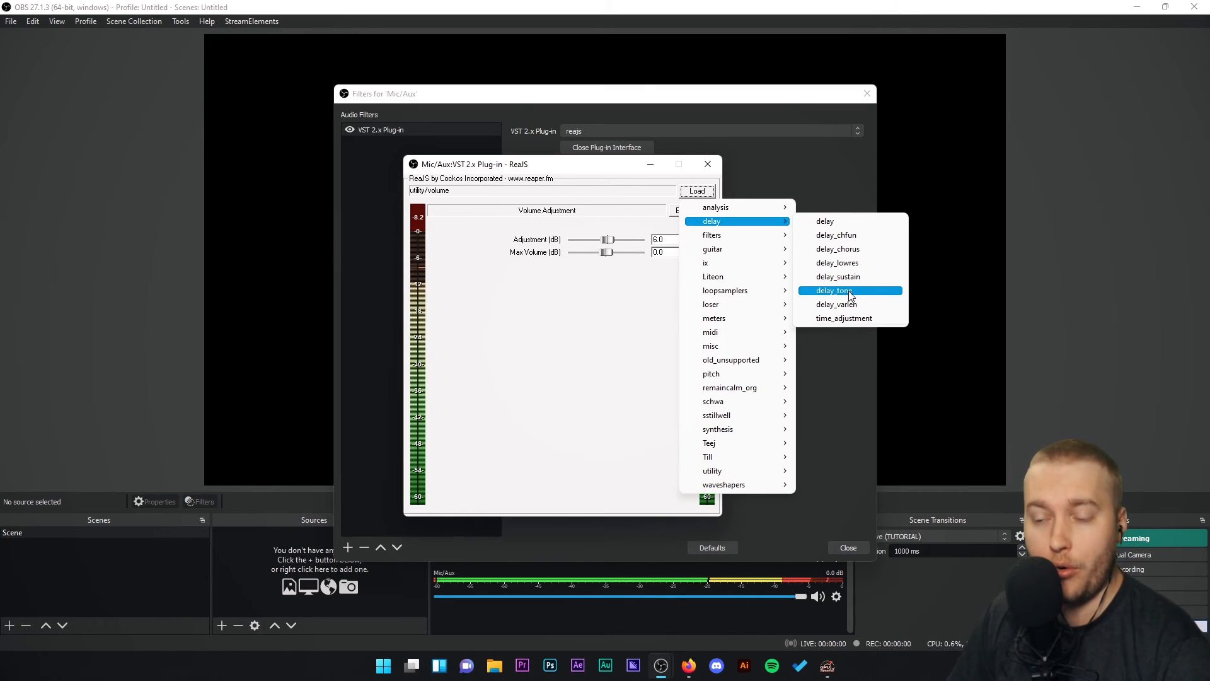
pyautogui.click(564, 380)
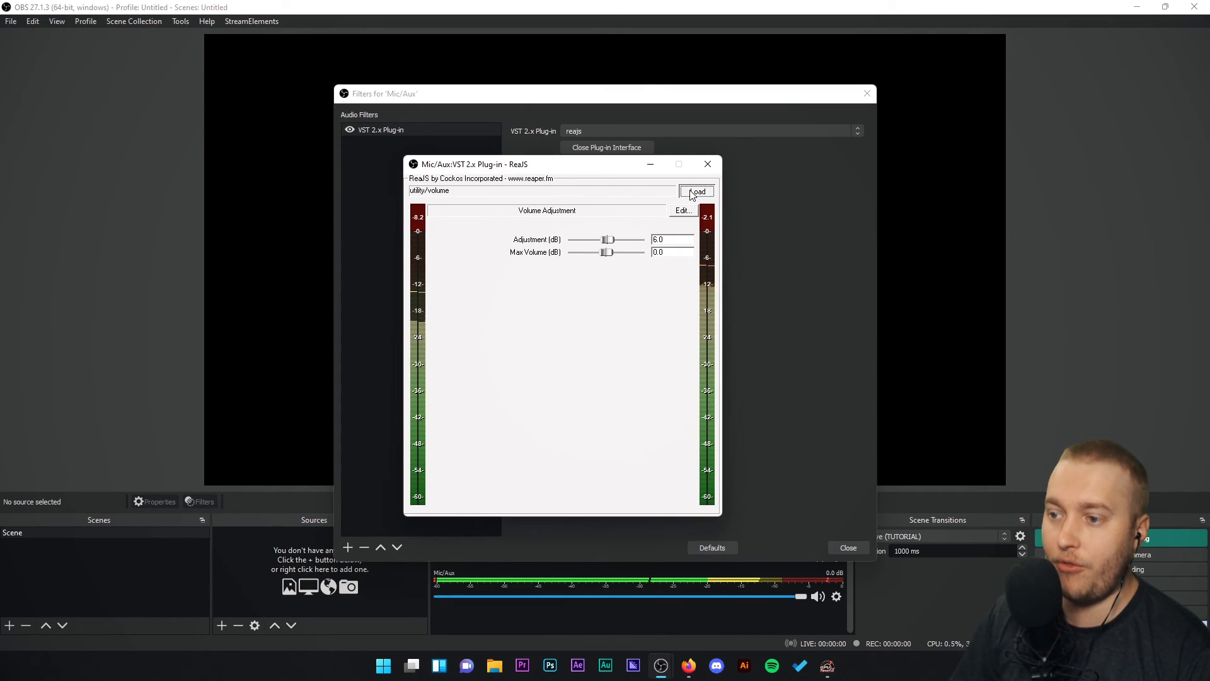
pyautogui.click(707, 164)
# - Keep reajs as the VST plug-in, reopen its interface to view the list of effect categories and close it
pyautogui.click(645, 132)
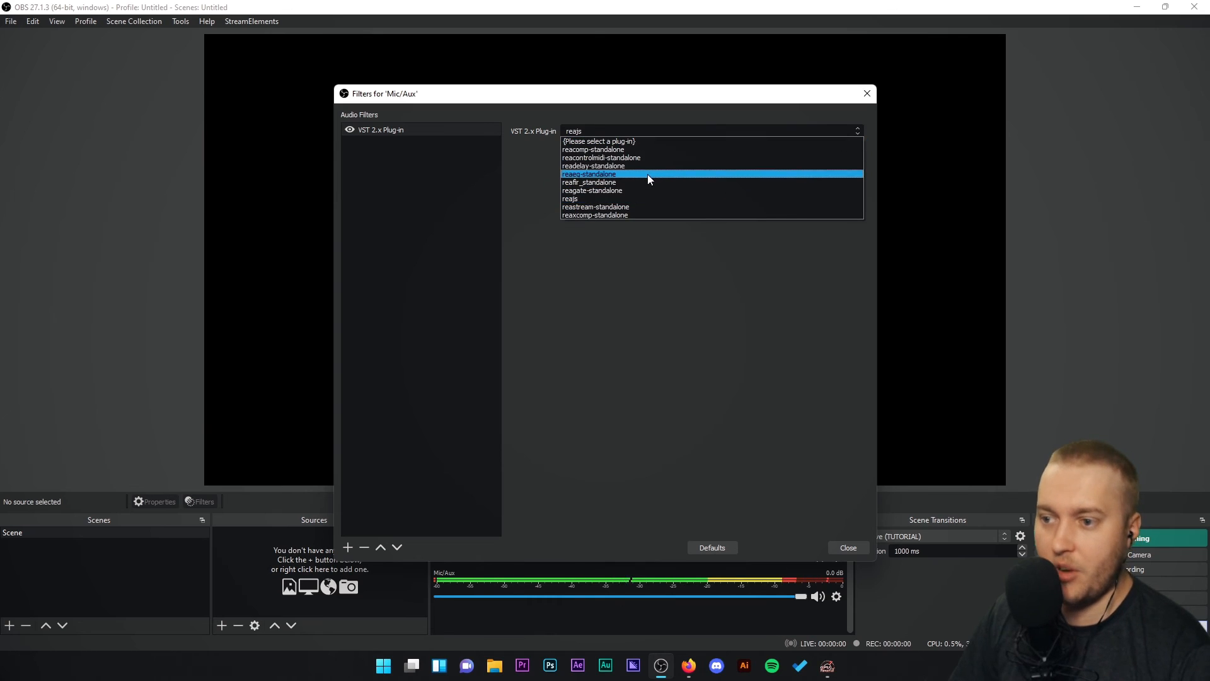
pyautogui.click(617, 199)
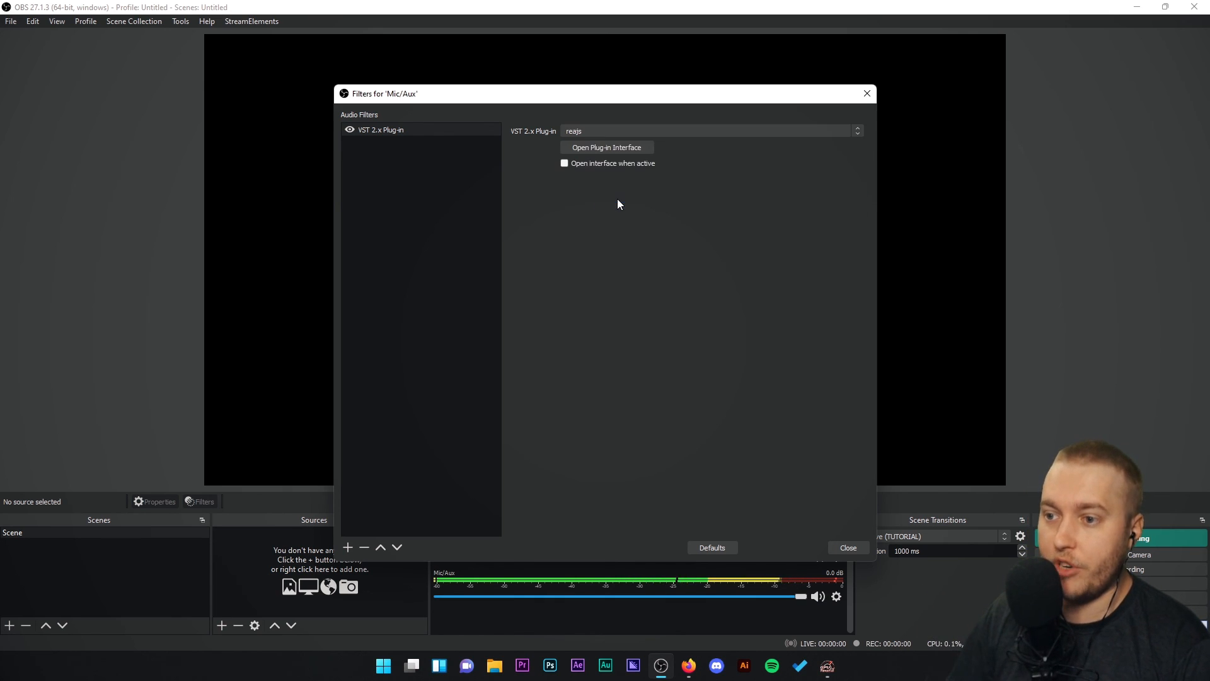
pyautogui.click(609, 148)
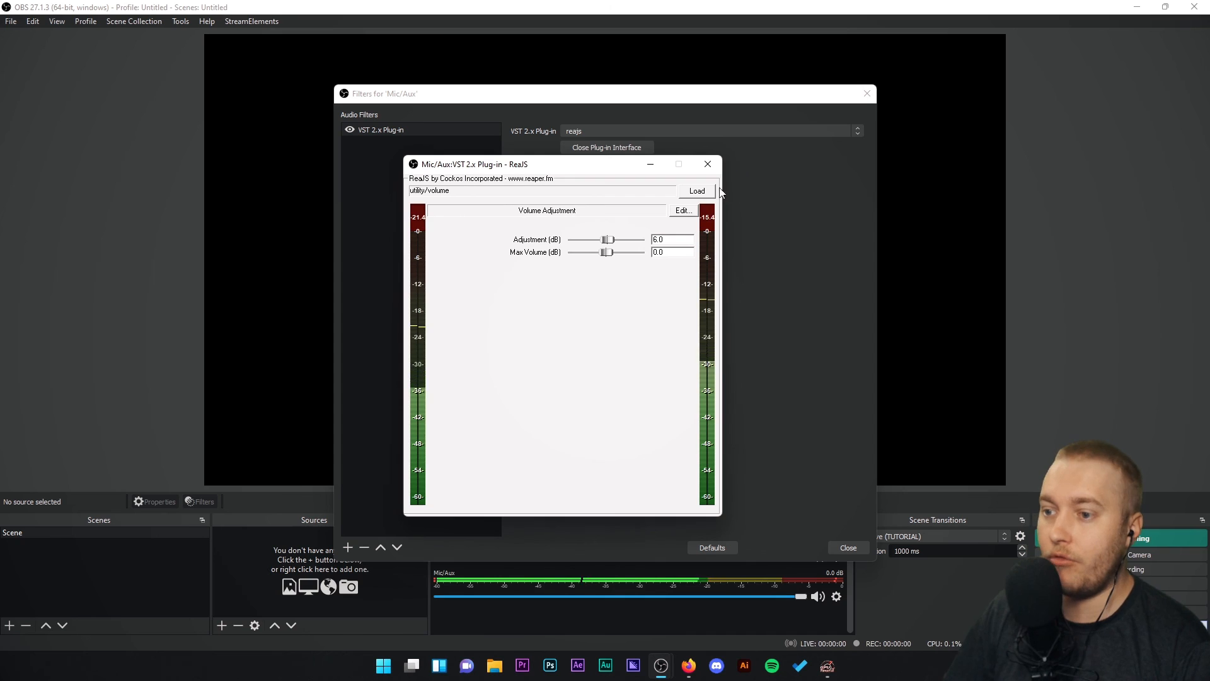
pyautogui.click(695, 192)
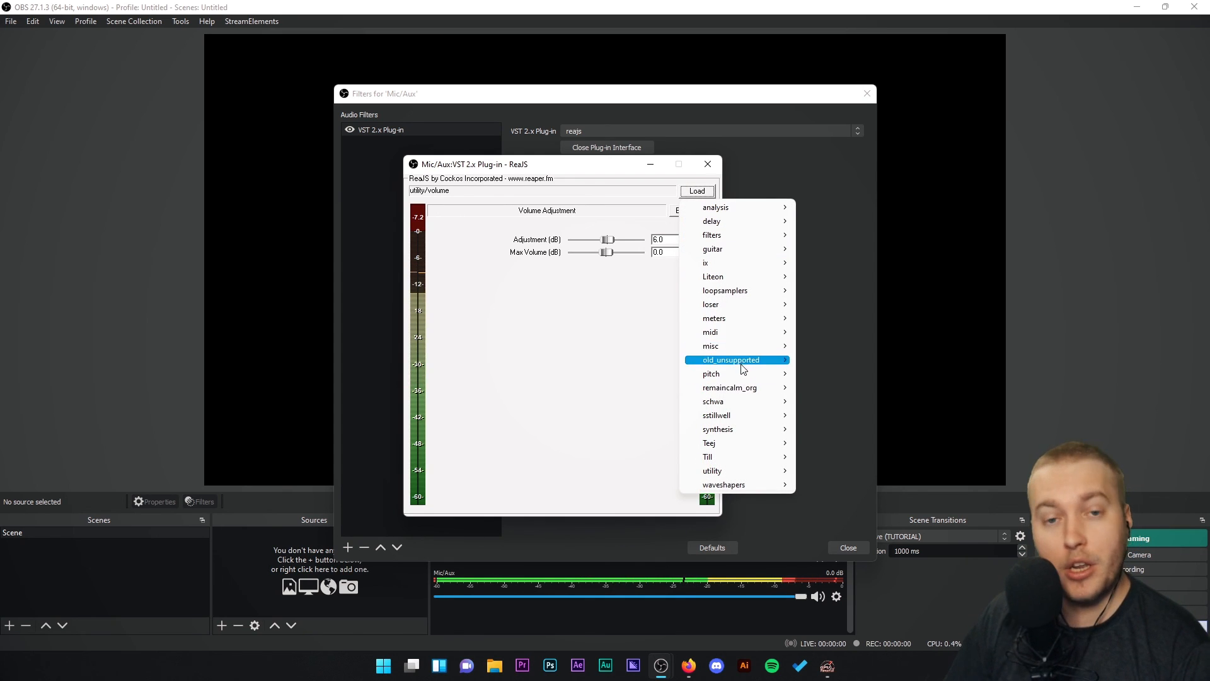
pyautogui.moveTo(741, 369)
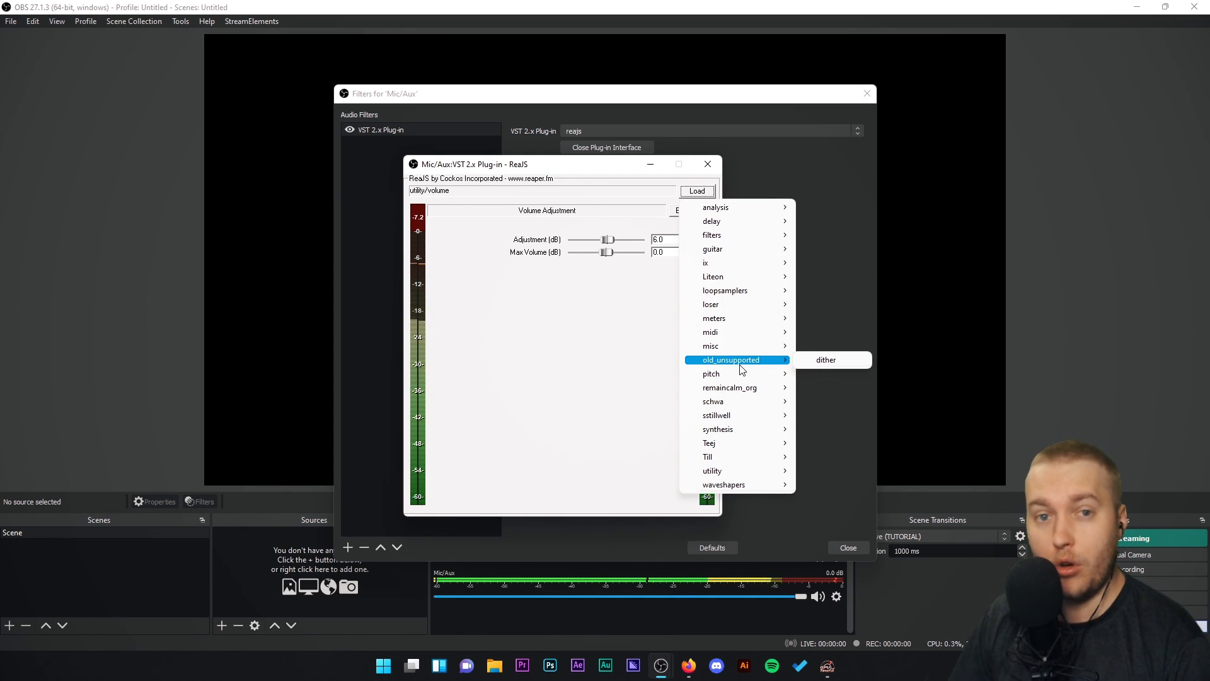
pyautogui.click(707, 163)
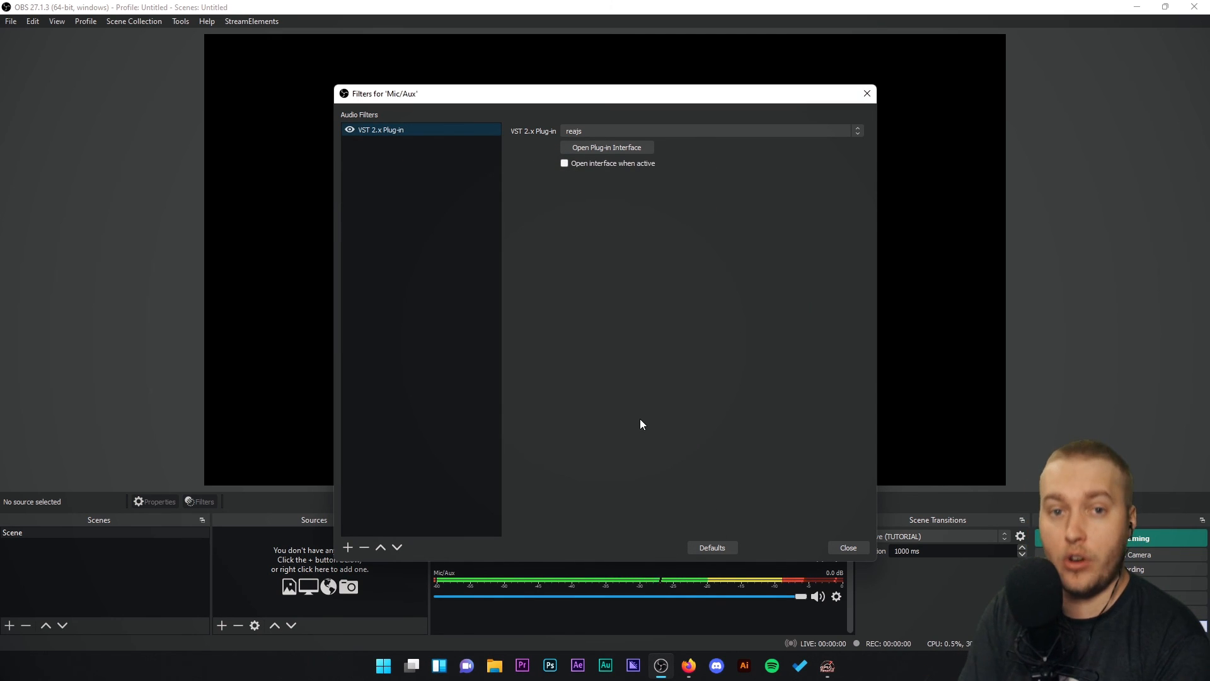